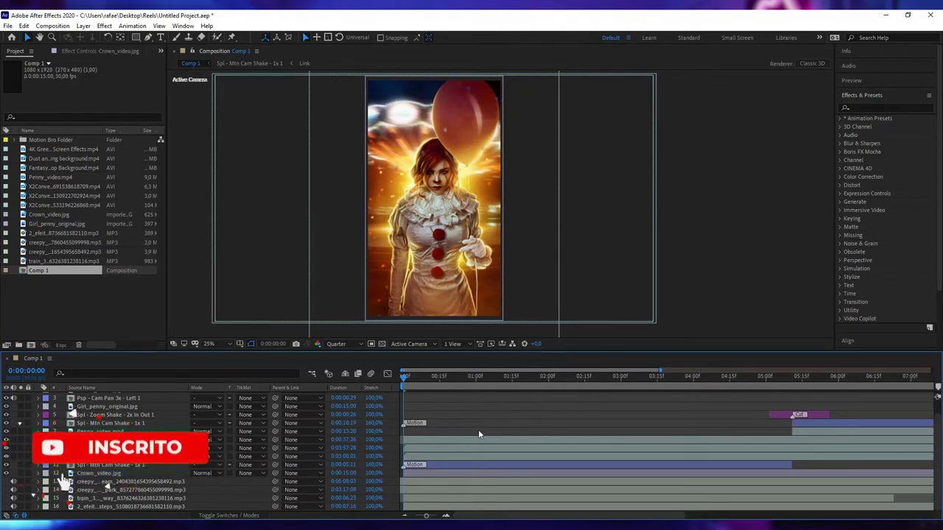
pyautogui.scroll(1, 498, 491)
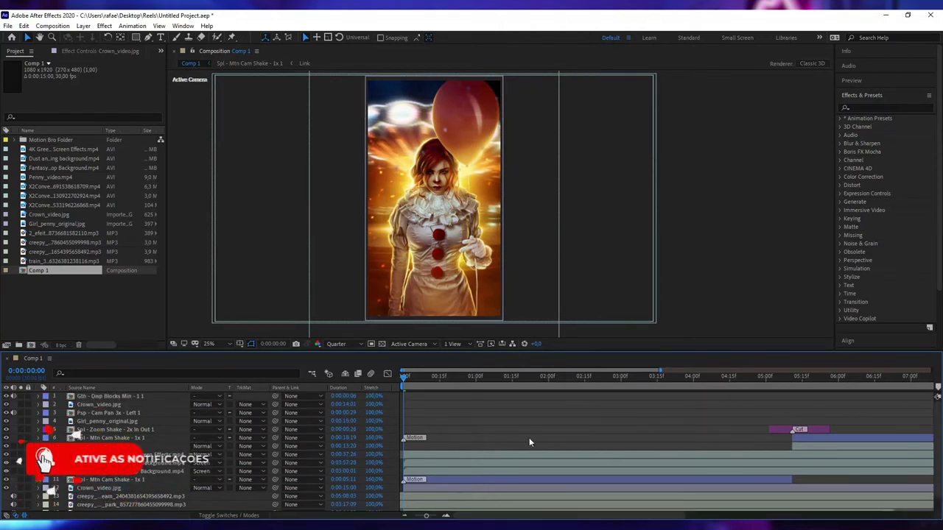
pyautogui.scroll(-1, 513, 416)
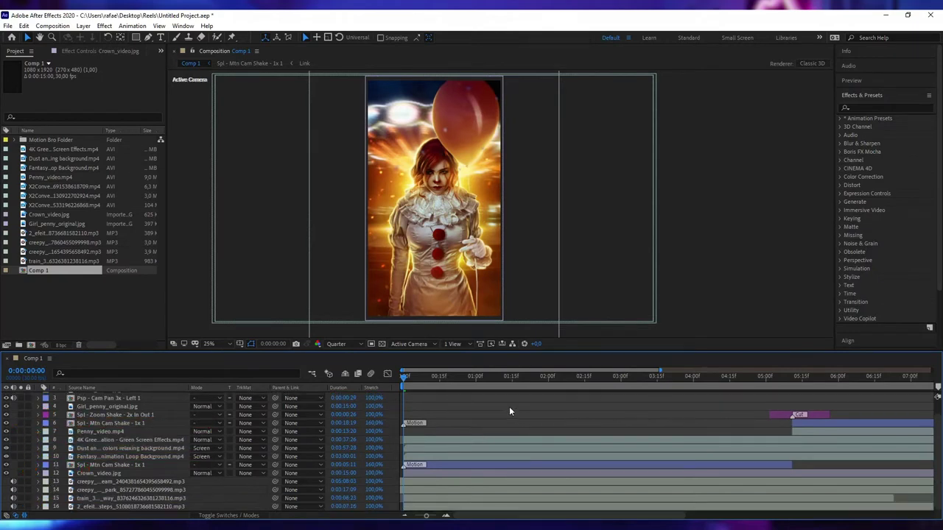
pyautogui.click(521, 507)
pyautogui.click(516, 499)
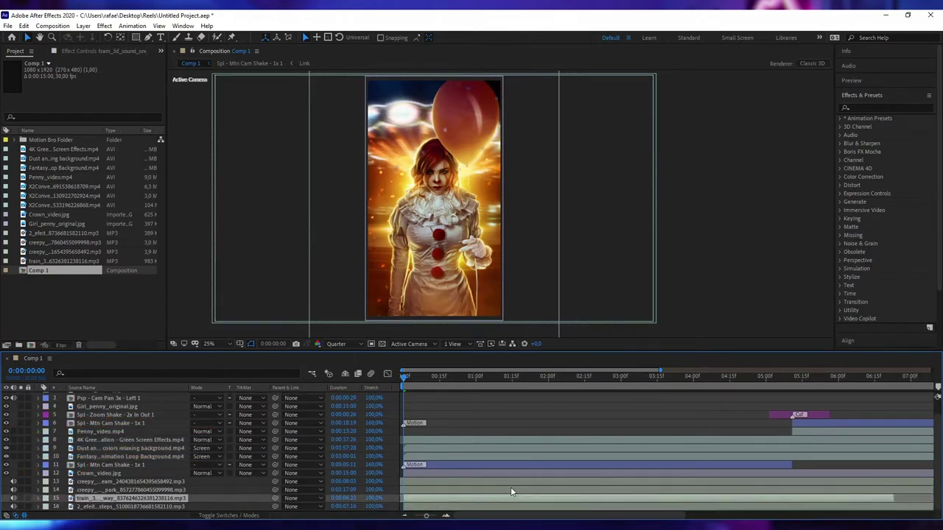
pyautogui.click(510, 489)
pyautogui.click(511, 479)
pyautogui.click(510, 474)
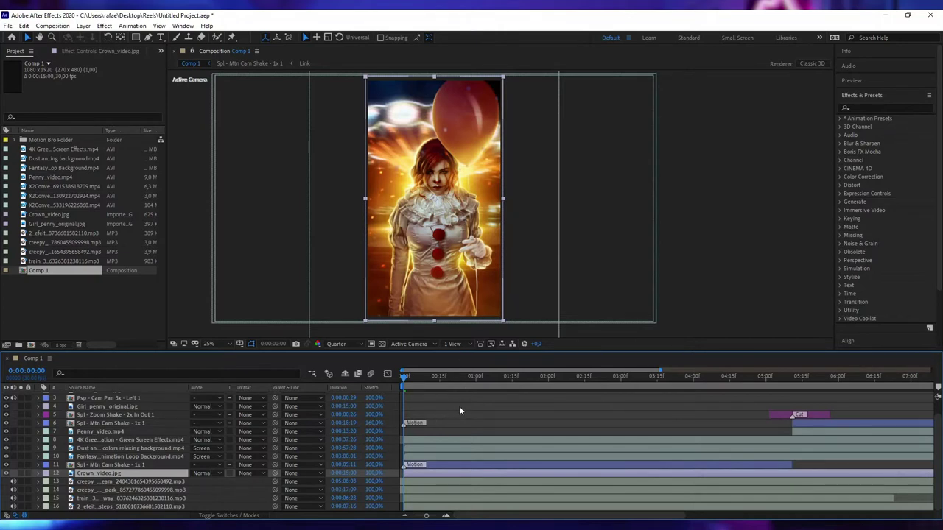
pyautogui.click(484, 507)
pyautogui.hotkey('ctrl', 'Up')
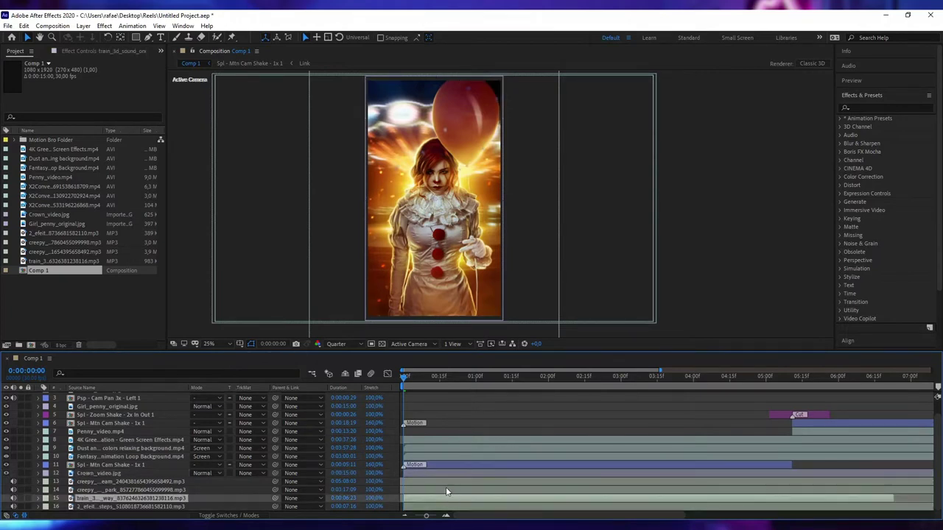
pyautogui.hotkey('ctrl', 'Up')
pyautogui.hotkey('ctrl', 'Up')
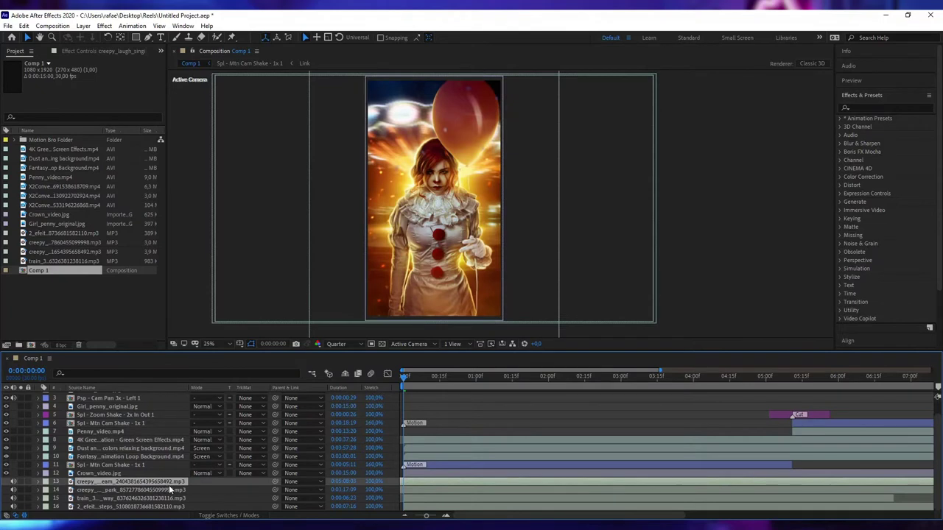
pyautogui.click(405, 378)
pyautogui.moveTo(416, 384); pyautogui.dragTo(386, 386)
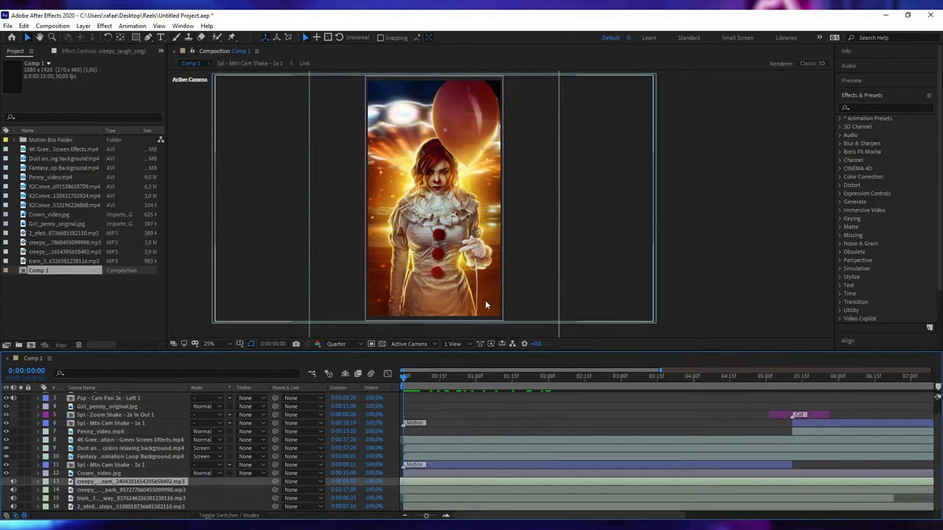
pyautogui.click(757, 304)
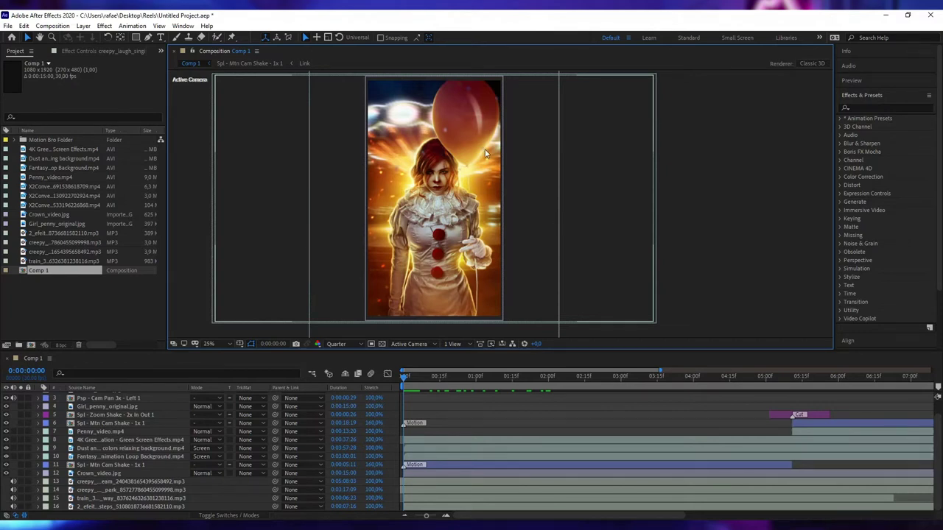
pyautogui.click(422, 481)
pyautogui.click(426, 491)
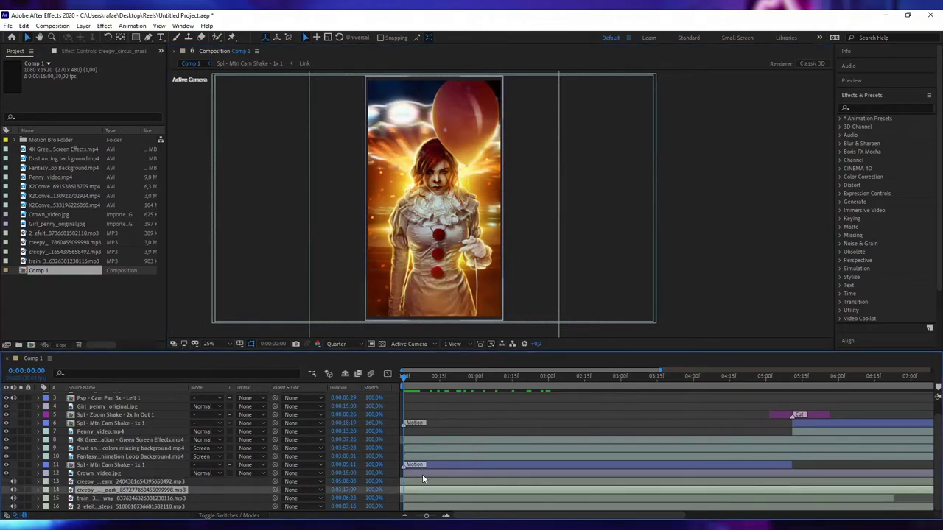
pyautogui.click(422, 474)
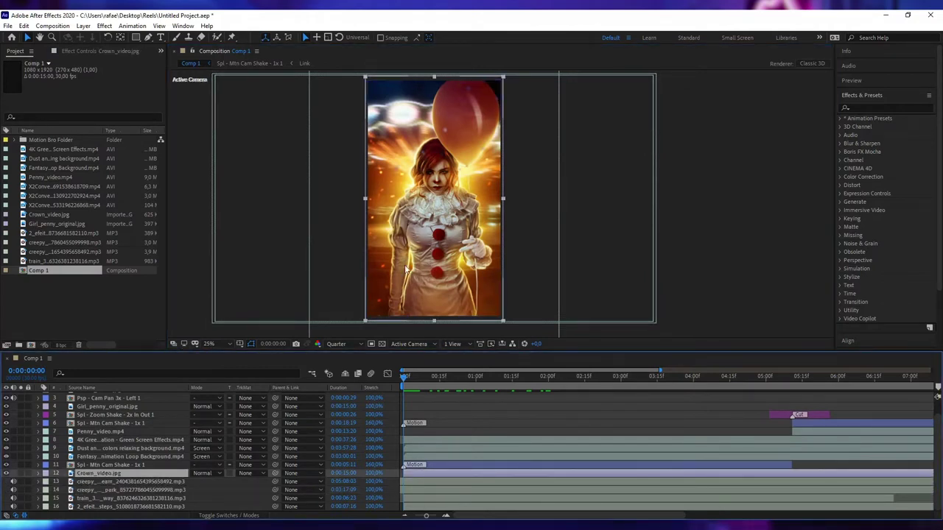
pyautogui.click(428, 465)
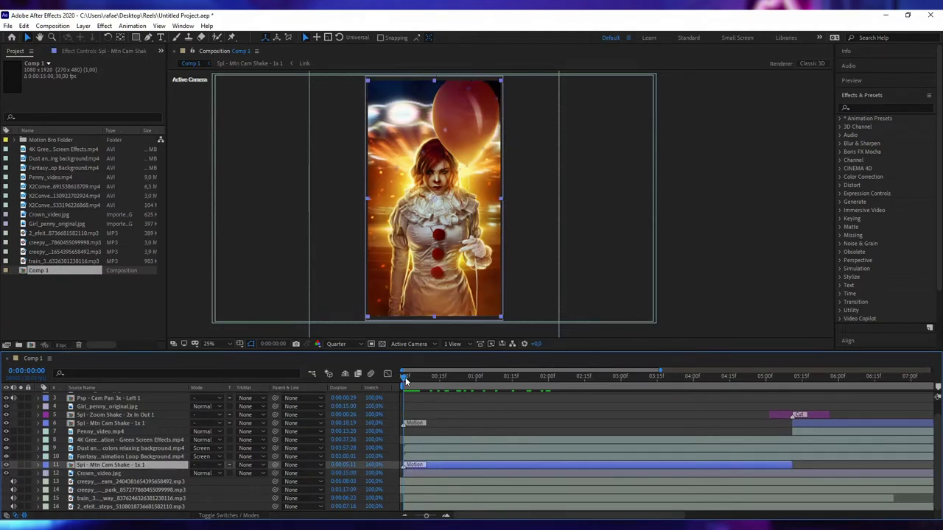
pyautogui.moveTo(405, 377)
pyautogui.mouseDown()
pyautogui.moveTo(505, 384)
pyautogui.moveTo(393, 380)
pyautogui.mouseUp()
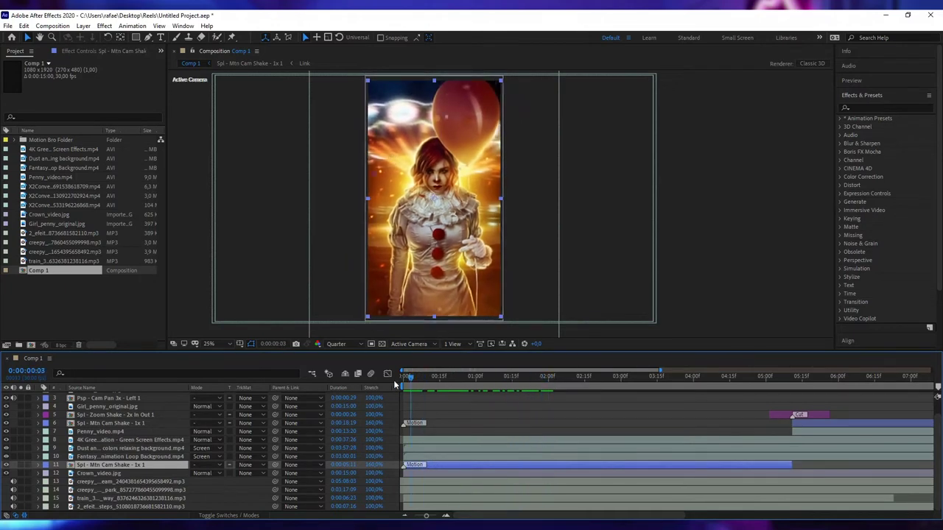
pyautogui.click(423, 448)
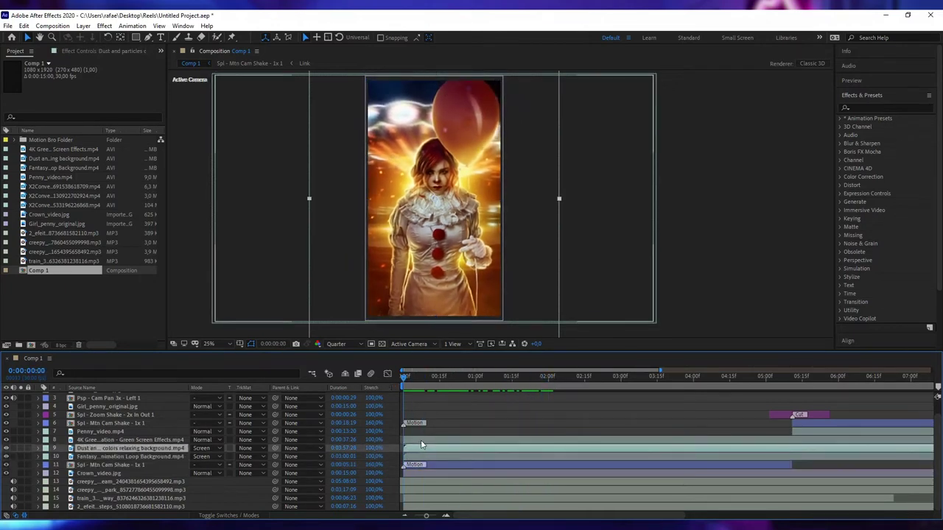
pyautogui.click(421, 440)
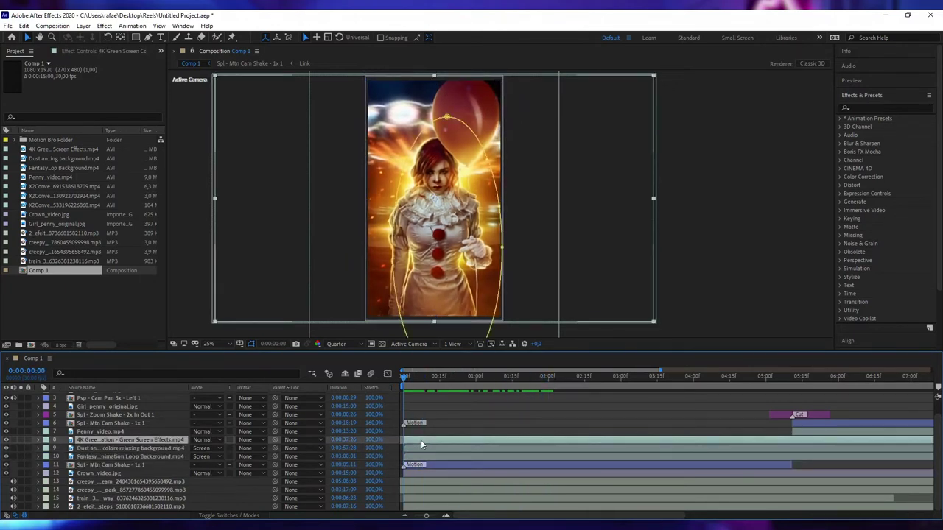
pyautogui.click(21, 456)
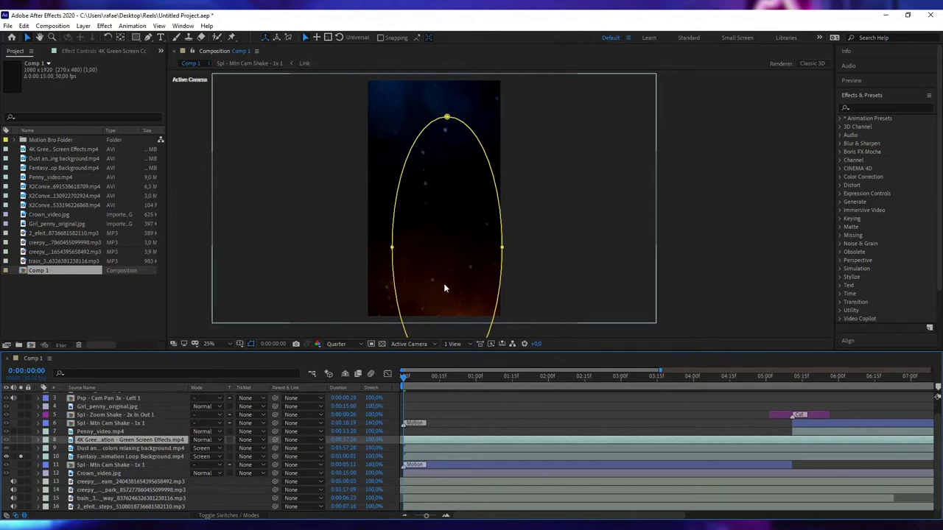
pyautogui.click(420, 459)
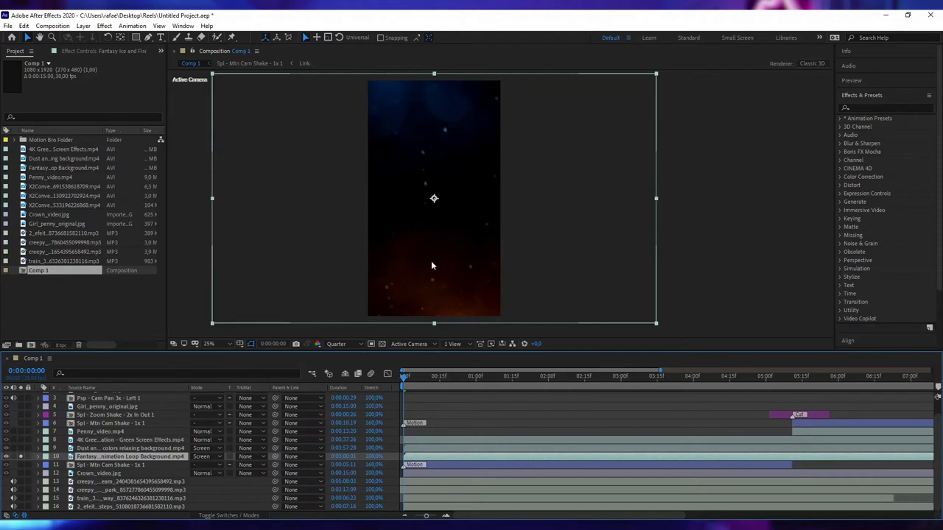
pyautogui.click(22, 456)
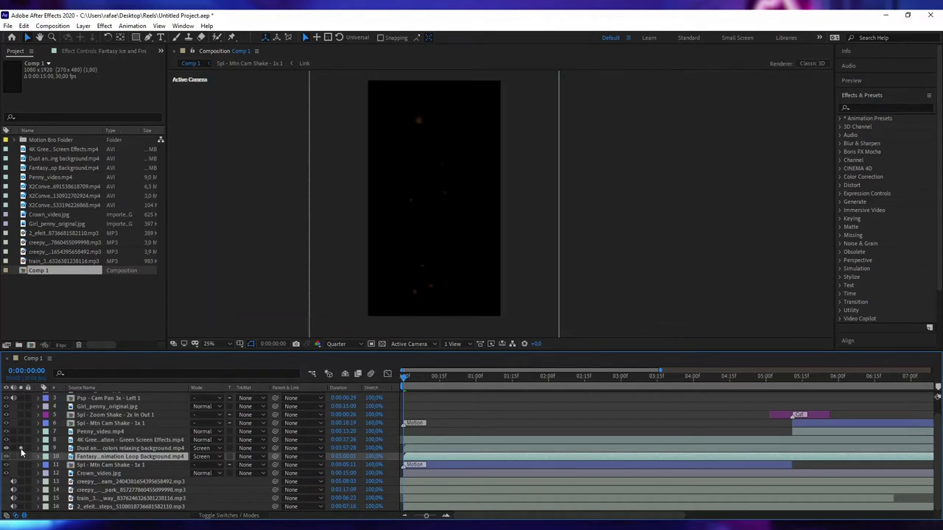
pyautogui.moveTo(404, 383)
pyautogui.mouseDown()
pyautogui.moveTo(573, 384)
pyautogui.moveTo(372, 382)
pyautogui.mouseUp()
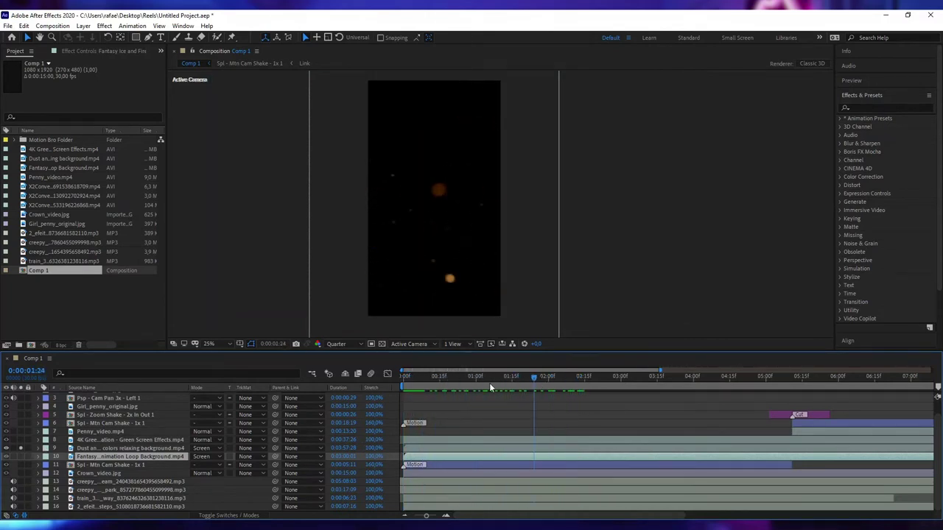
pyautogui.click(22, 451)
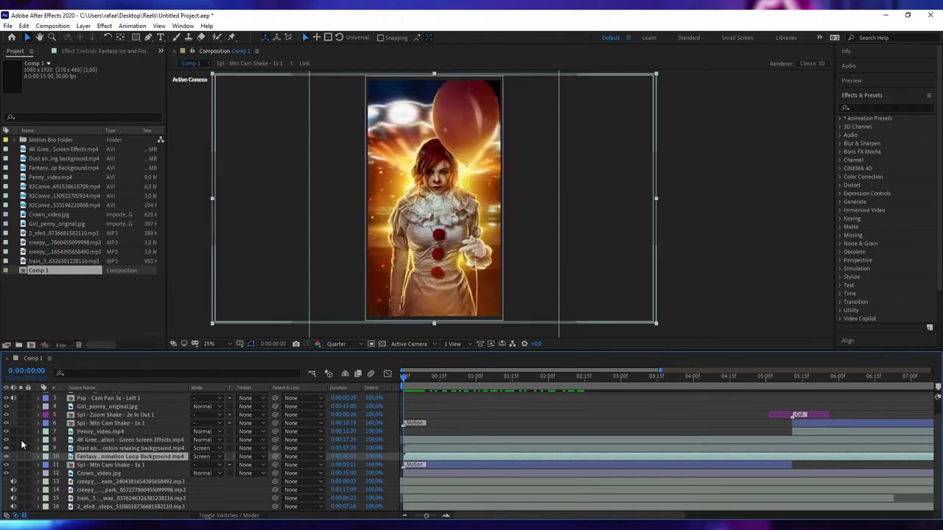
pyautogui.click(105, 441)
pyautogui.moveTo(407, 377); pyautogui.dragTo(608, 383)
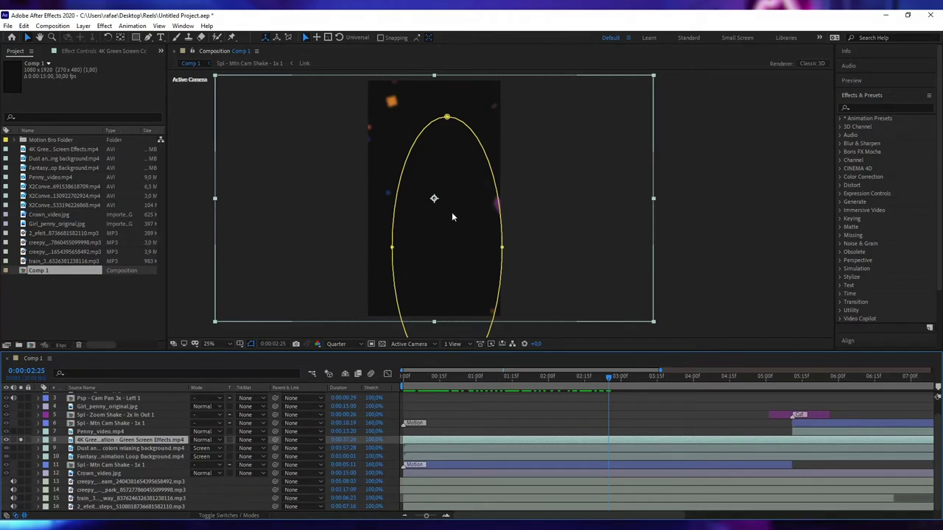
pyautogui.press('Home')
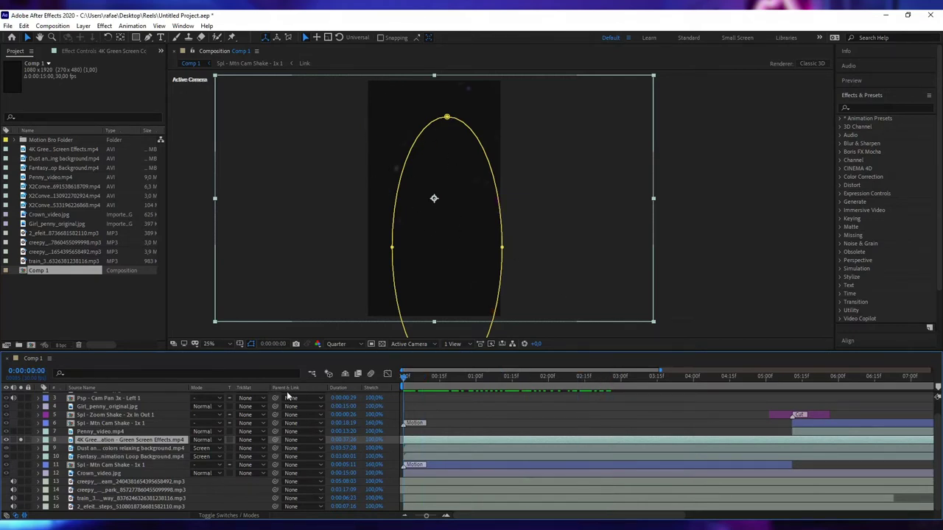
pyautogui.keyDown('alt'); pyautogui.scroll(-2, 671, 413); pyautogui.keyUp('alt')
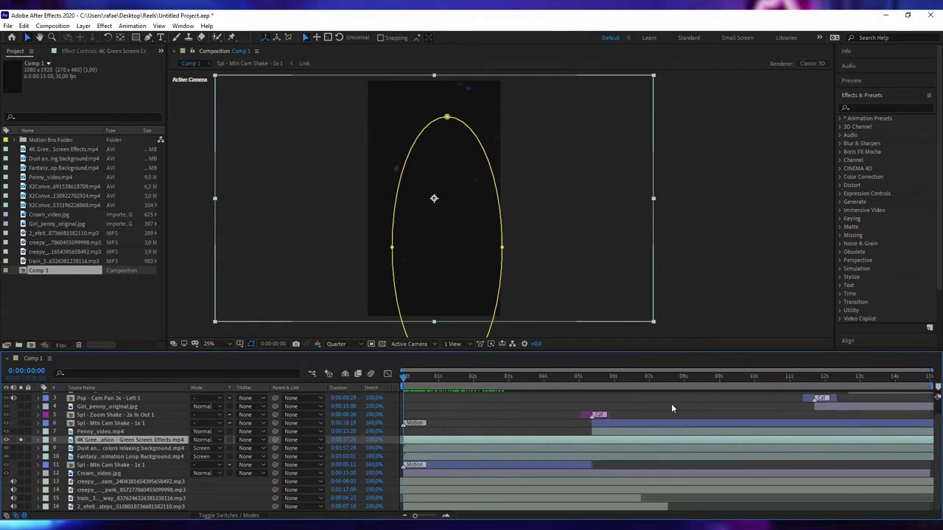
pyautogui.click(616, 433)
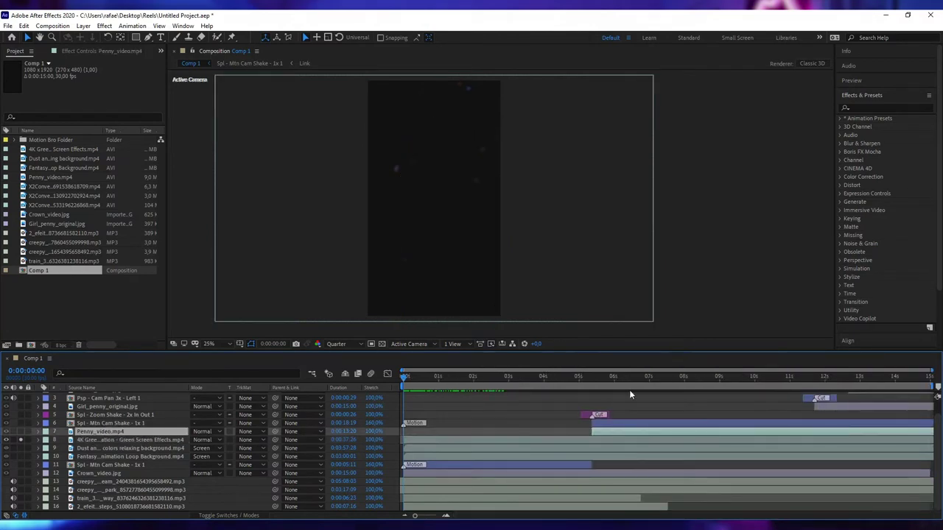
pyautogui.moveTo(582, 383); pyautogui.dragTo(651, 384)
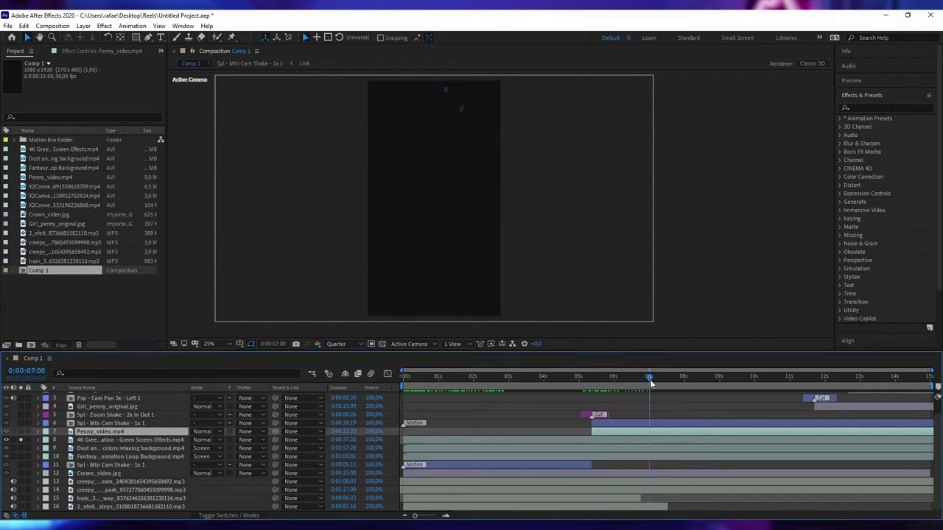
pyautogui.click(21, 440)
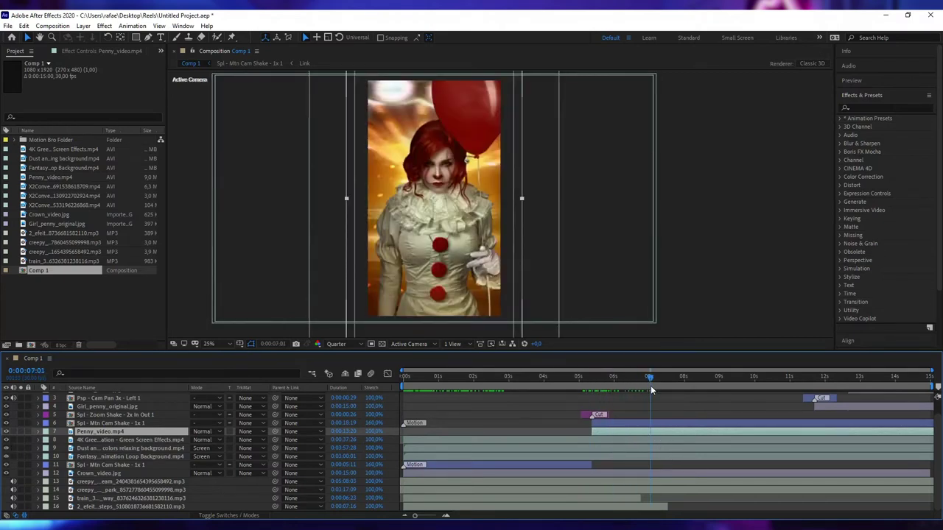
pyautogui.moveTo(651, 385)
pyautogui.mouseDown()
pyautogui.moveTo(626, 384)
pyautogui.moveTo(787, 390)
pyautogui.mouseUp()
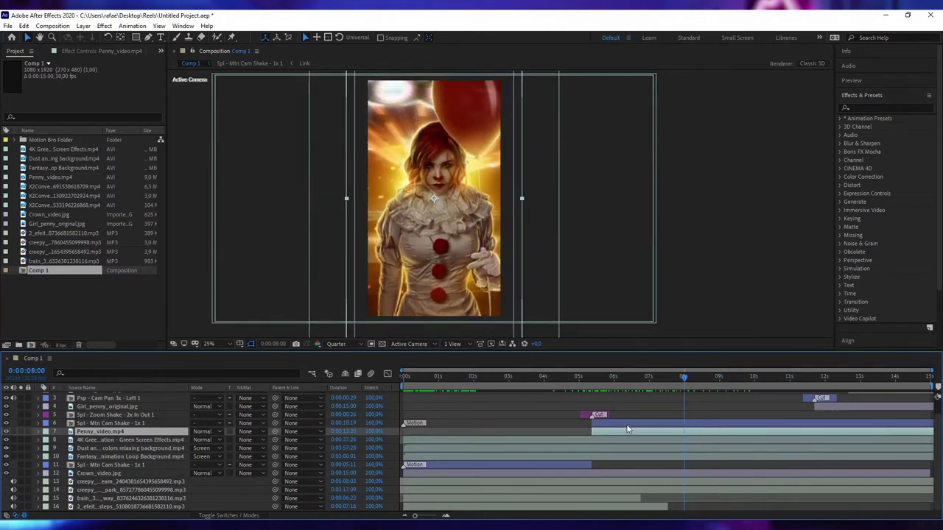
pyautogui.click(591, 381)
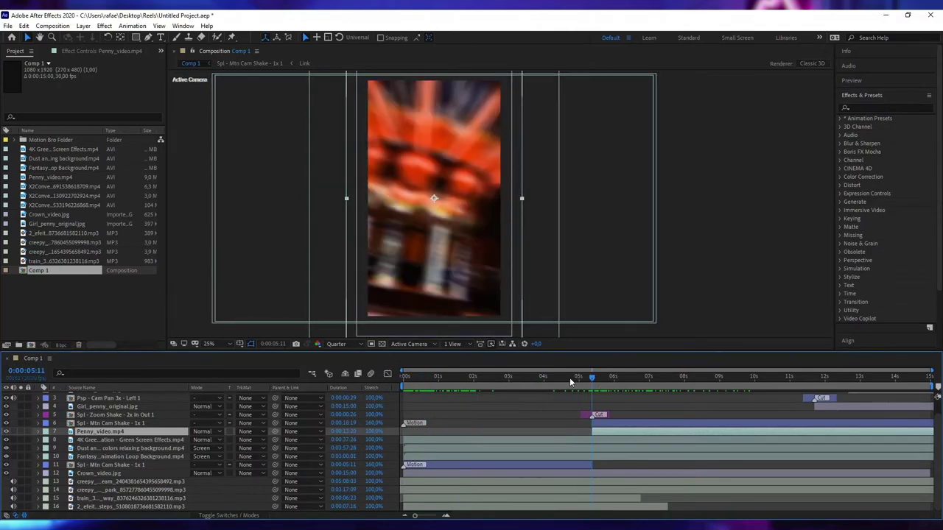
pyautogui.press('Home')
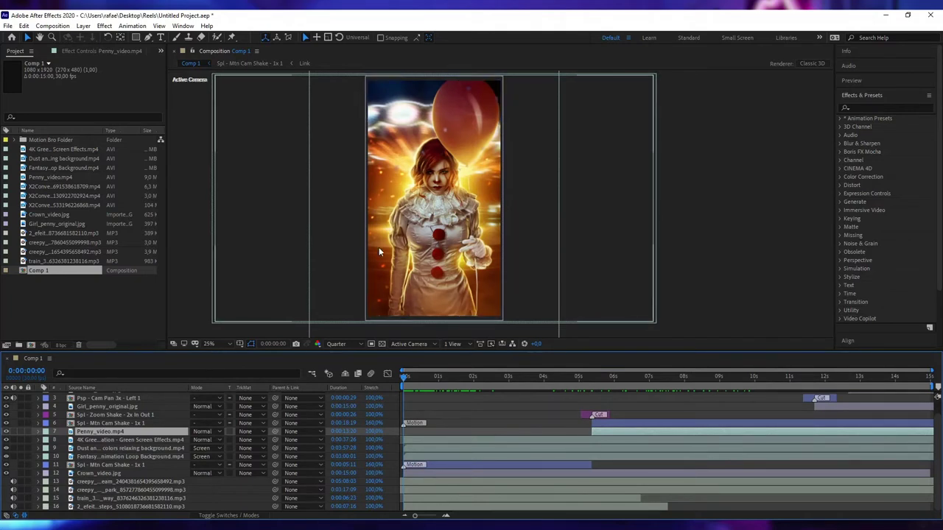
pyautogui.moveTo(403, 377); pyautogui.dragTo(460, 377)
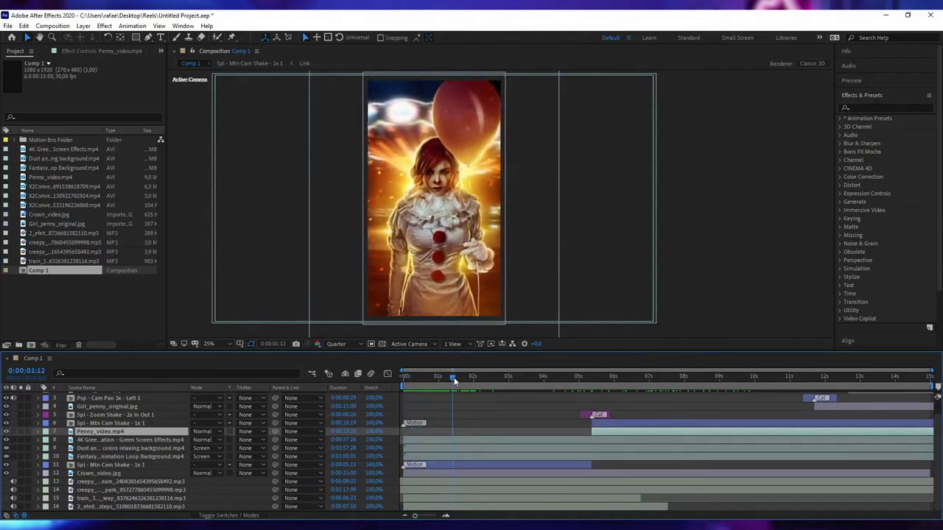
pyautogui.click(446, 466)
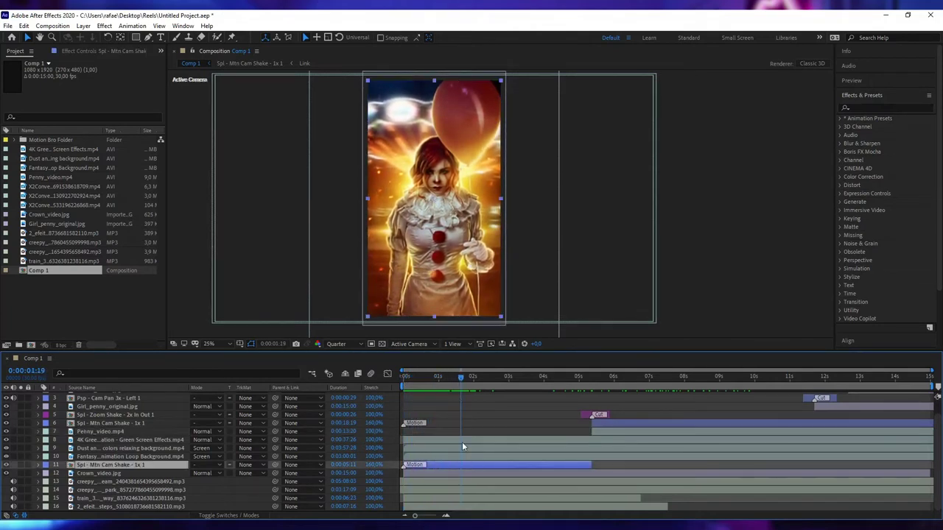
pyautogui.moveTo(461, 377); pyautogui.dragTo(510, 383)
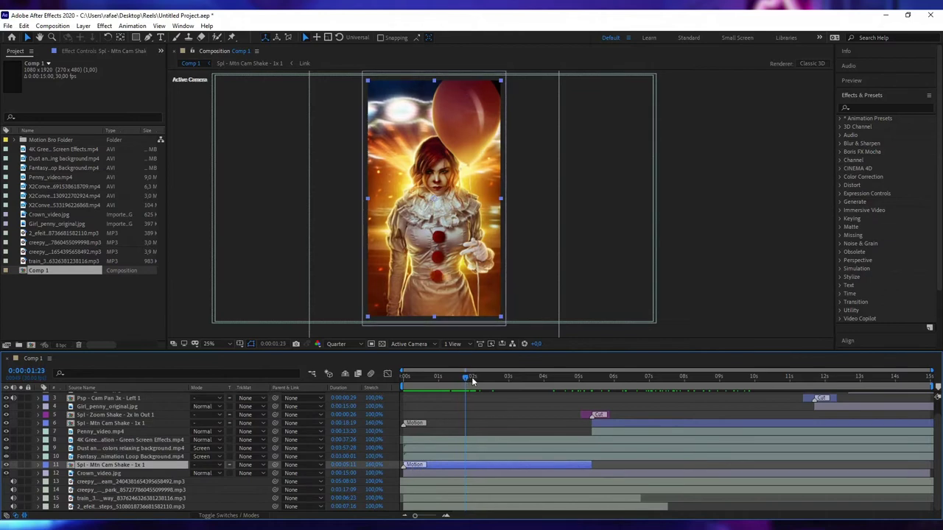
pyautogui.moveTo(493, 385); pyautogui.dragTo(414, 388)
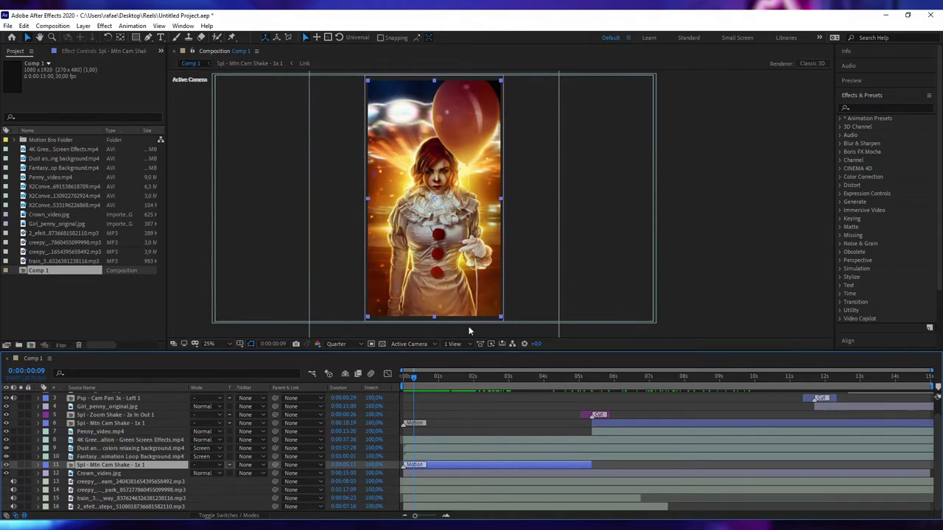
pyautogui.click(417, 475)
pyautogui.moveTo(414, 378); pyautogui.dragTo(406, 381)
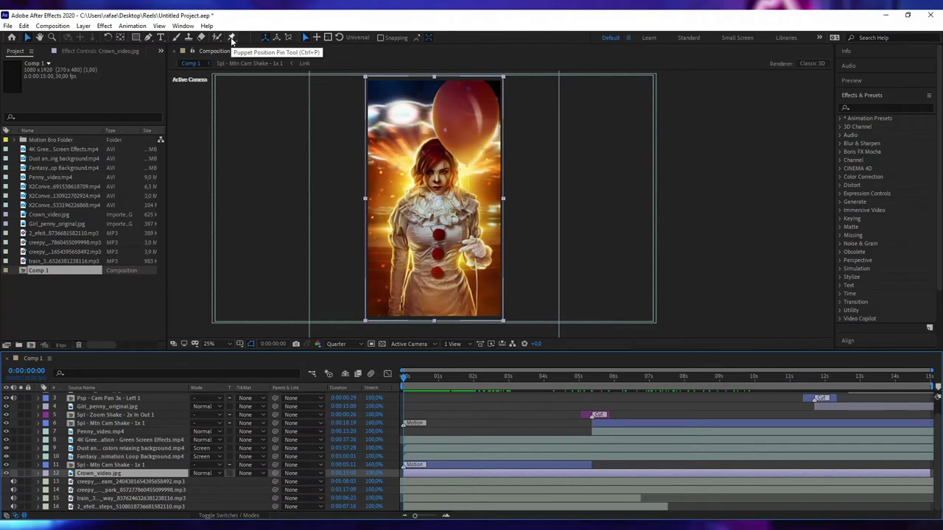
# Step: Place six puppet pins on the hand, chest, chest centre, lower body, balloon and left shoulder
pyautogui.click(232, 39)
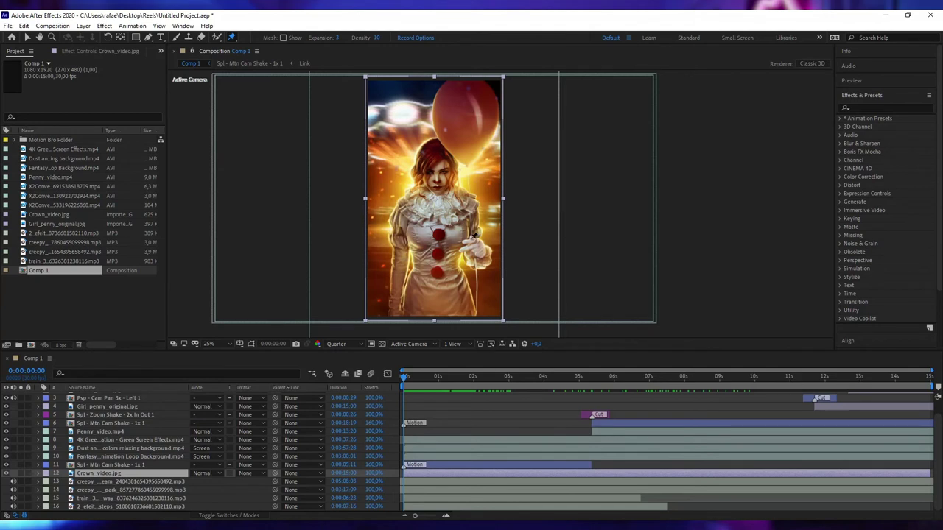
pyautogui.click(479, 246)
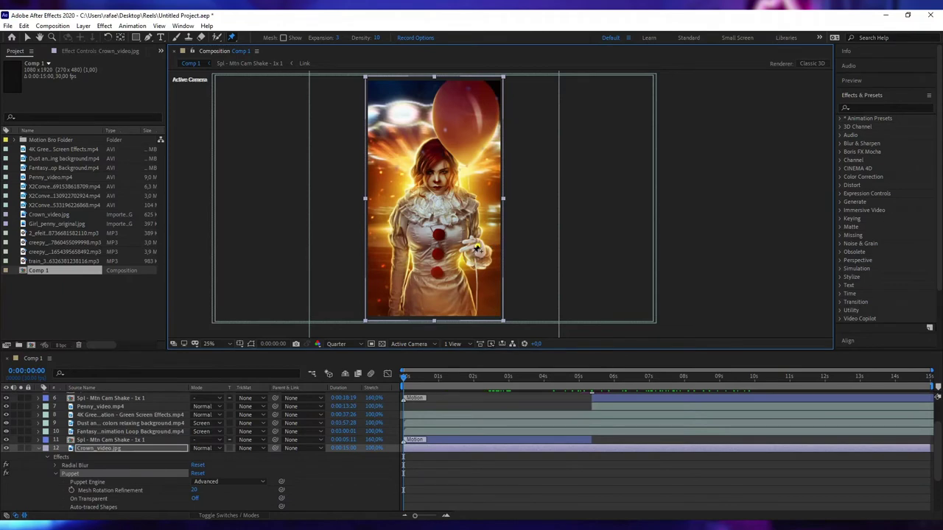
pyautogui.click(474, 220)
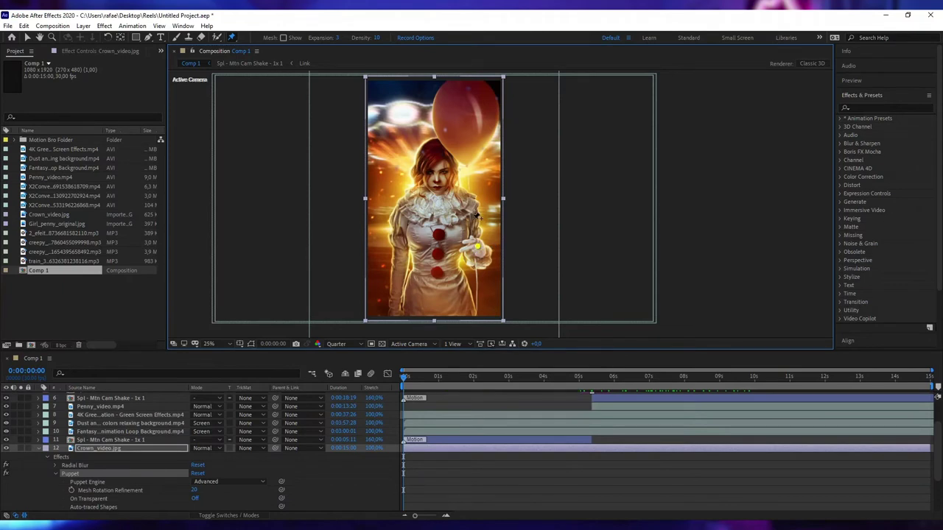
pyautogui.click(442, 243)
pyautogui.click(486, 287)
pyautogui.click(465, 115)
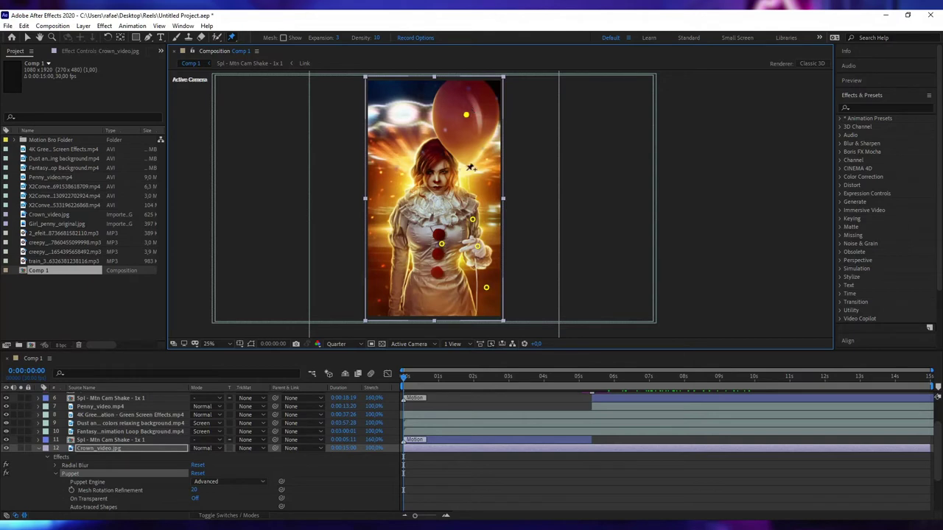
pyautogui.click(394, 216)
# Step: Return to the Selection tool and expand Puppet > Mesh 1 > Deform in the timeline
pyautogui.click(33, 53)
pyautogui.press('v')
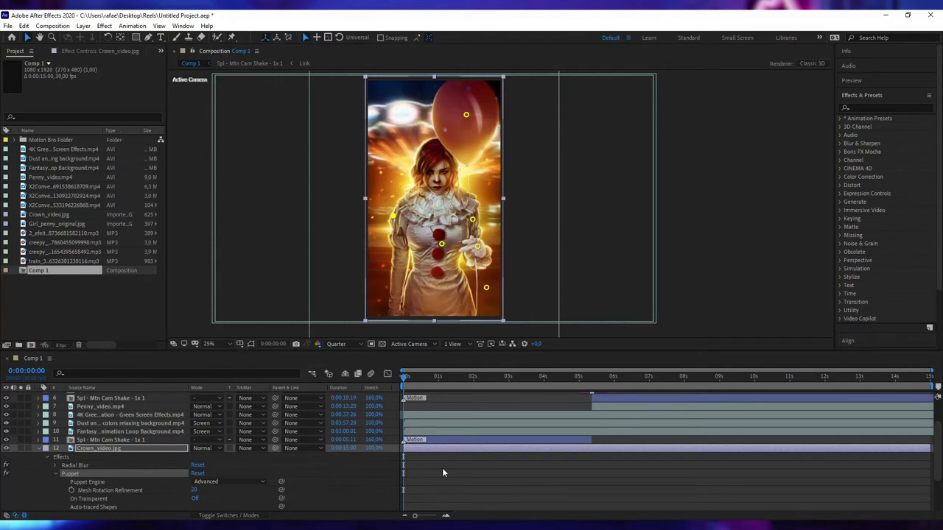
pyautogui.click(430, 452)
pyautogui.scroll(-2, 430, 452)
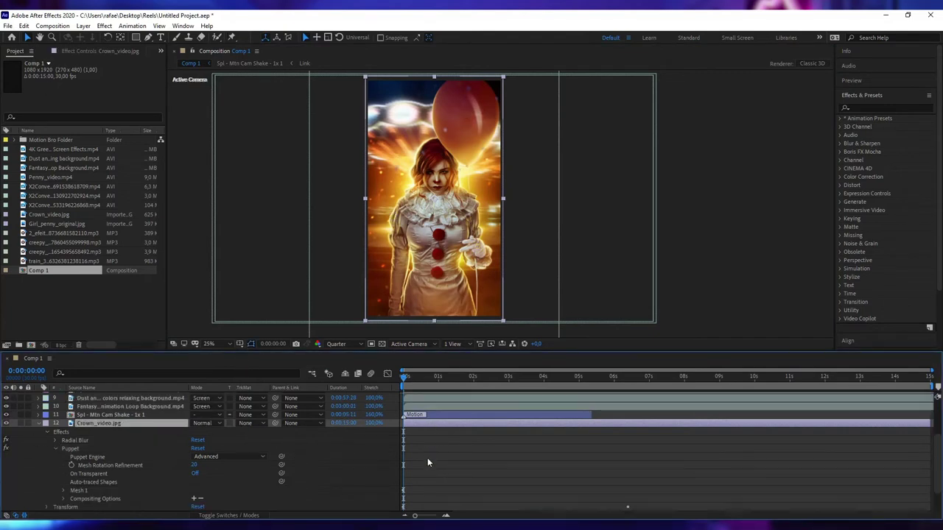
pyautogui.click(67, 449)
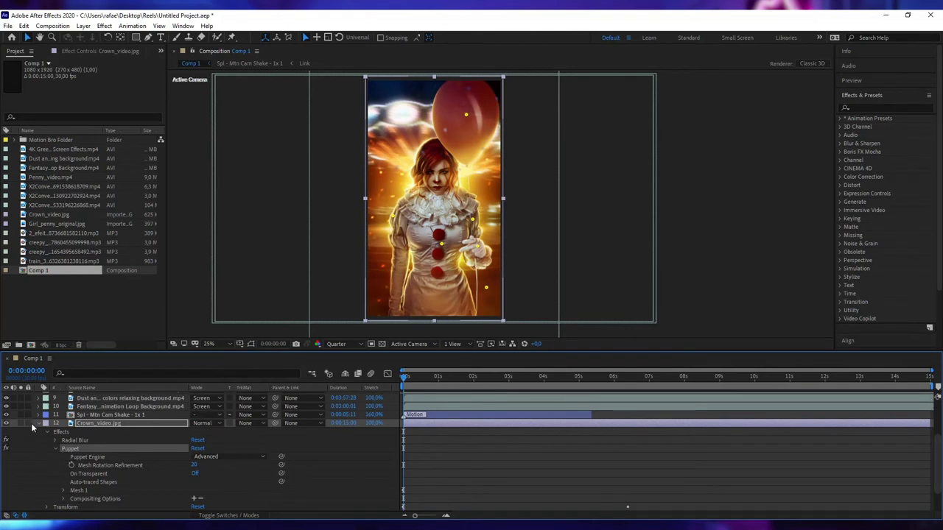
pyautogui.click(62, 489)
pyautogui.scroll(-2, 65, 477)
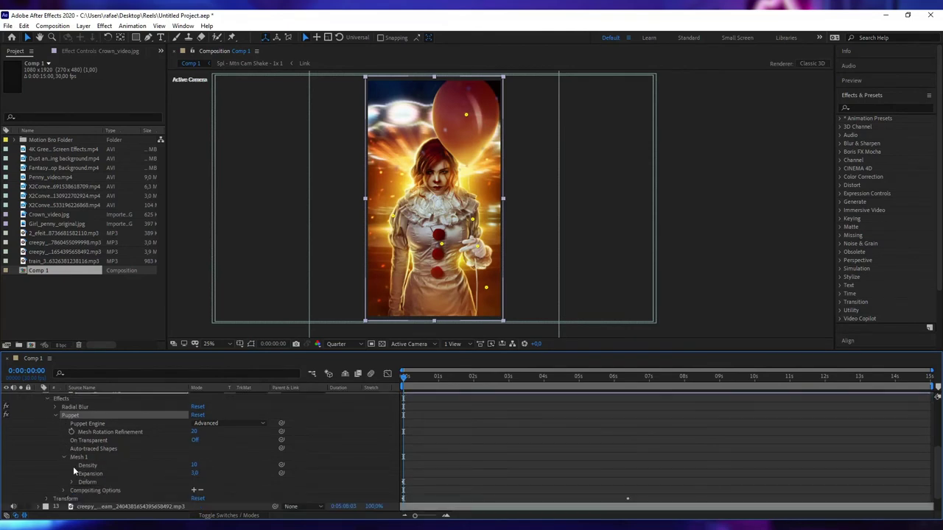
pyautogui.click(72, 481)
pyautogui.scroll(-2, 69, 479)
pyautogui.scroll(-1, 112, 486)
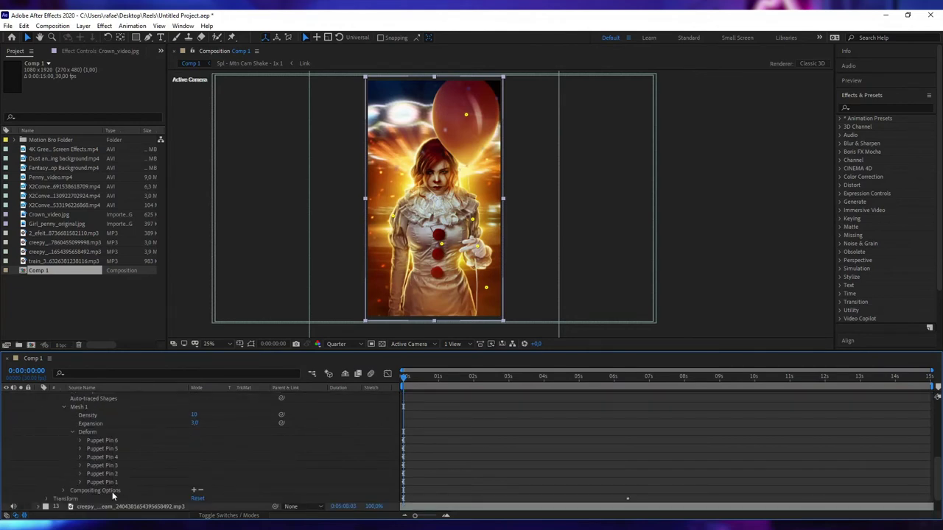
# Step: Check each of Puppet Pins 1 through 6 listed under Deform
pyautogui.click(100, 482)
pyautogui.click(106, 440)
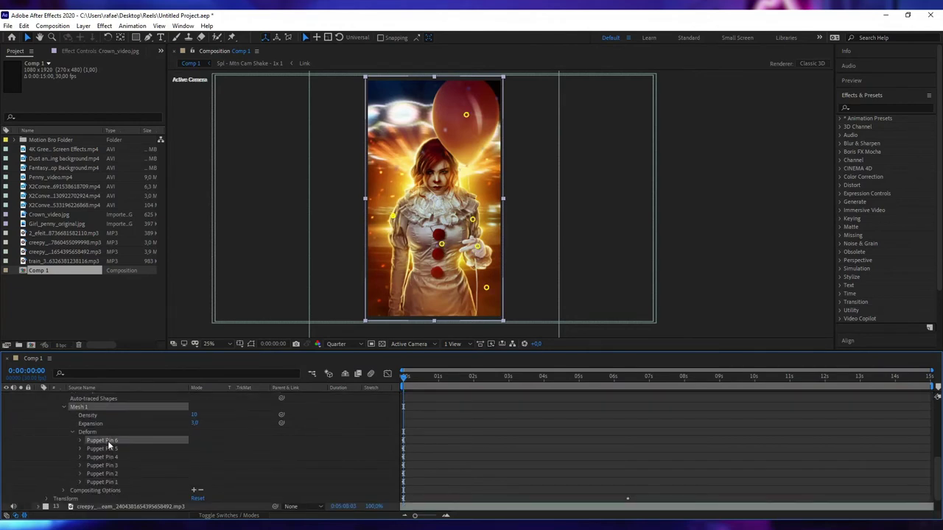
pyautogui.click(107, 449)
pyautogui.click(106, 457)
pyautogui.click(109, 467)
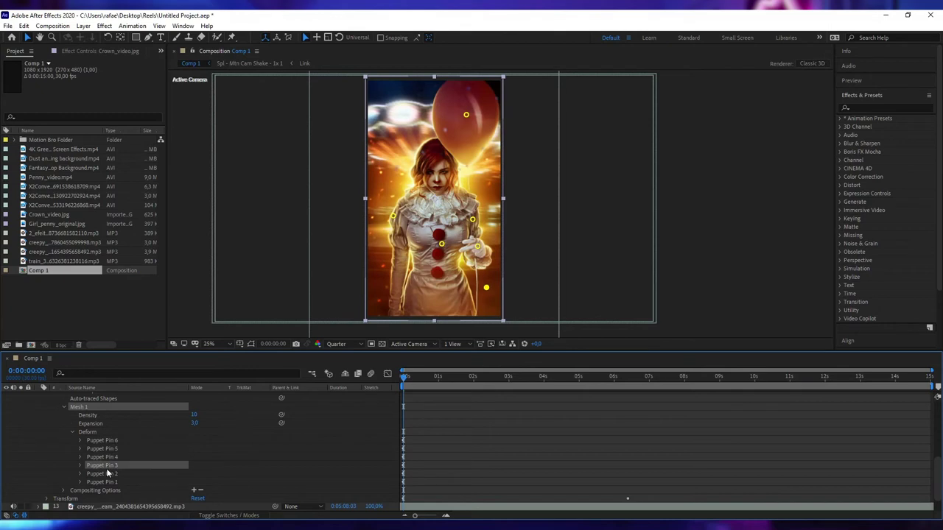
pyautogui.click(109, 473)
pyautogui.click(107, 482)
pyautogui.click(103, 448)
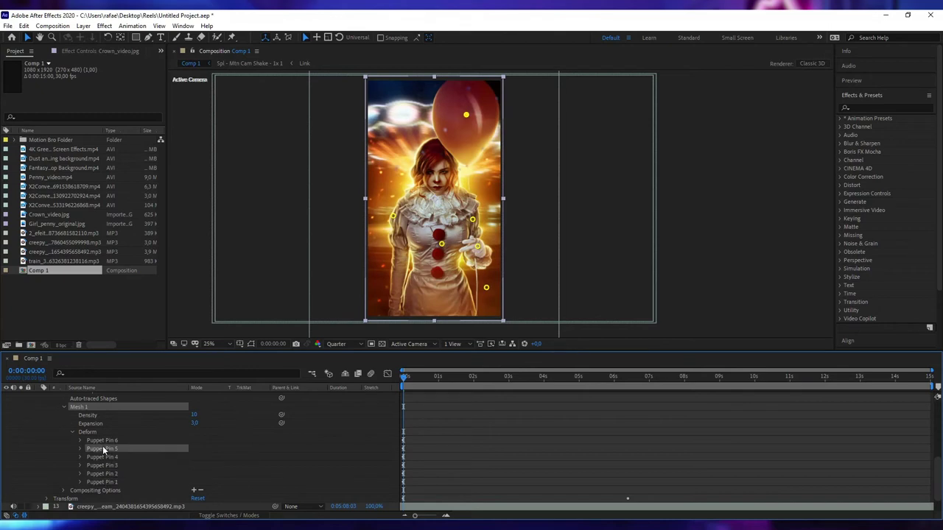
# Step: Collapse the Deform, Puppet and Effects groups and reselect the Crown_video.jpg layer
pyautogui.click(73, 432)
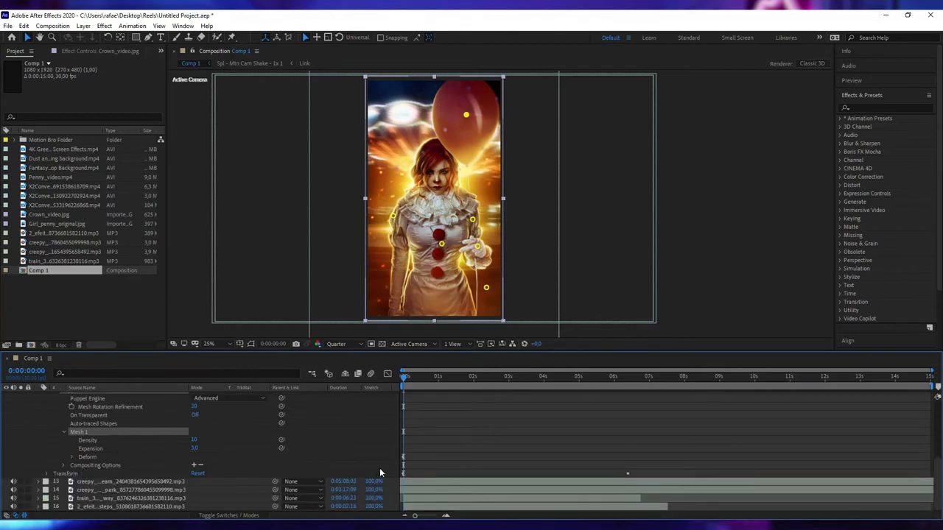
pyautogui.scroll(3, 381, 468)
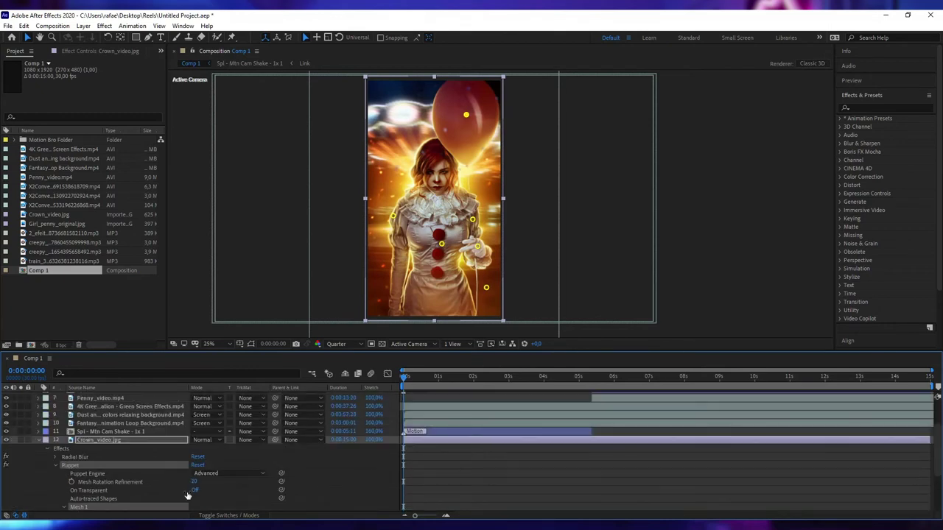
pyautogui.click(55, 465)
pyautogui.click(47, 449)
pyautogui.scroll(1, 374, 455)
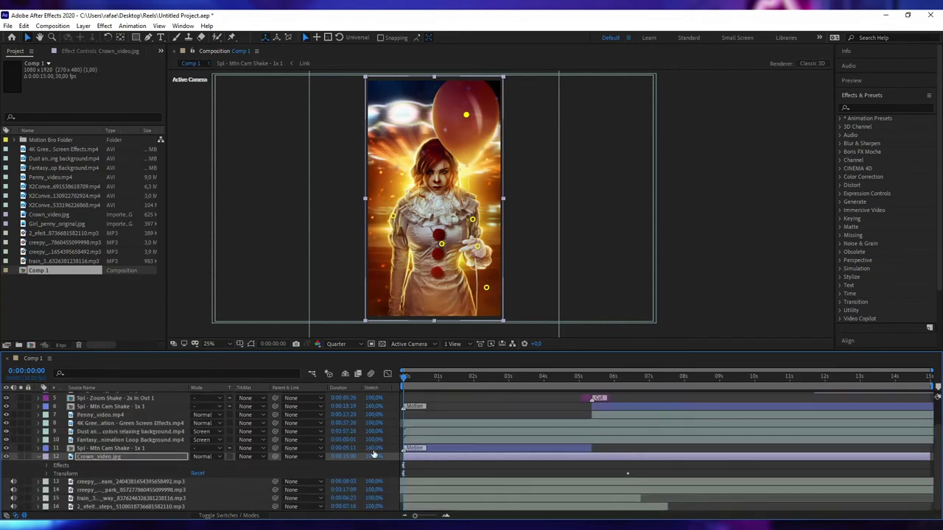
pyautogui.click(414, 459)
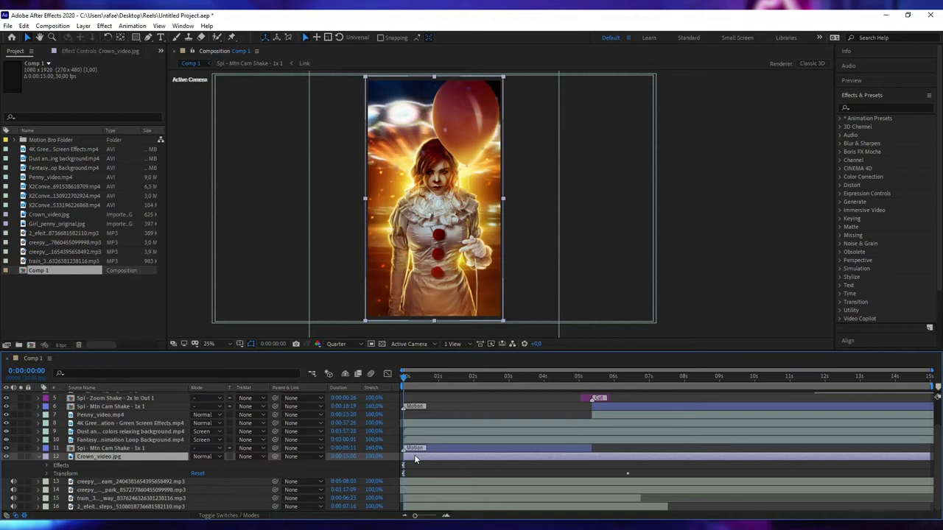
pyautogui.press('u')
pyautogui.scroll(-3, 428, 465)
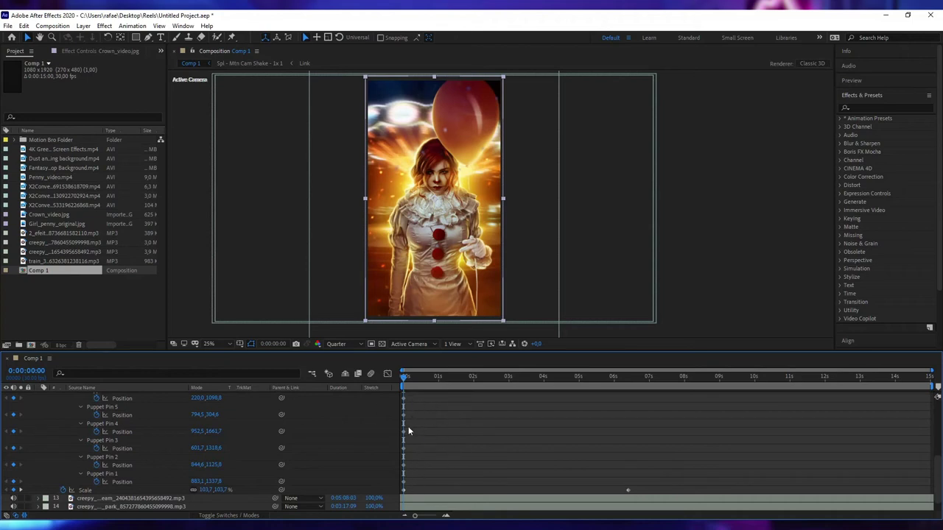
pyautogui.scroll(1, 426, 437)
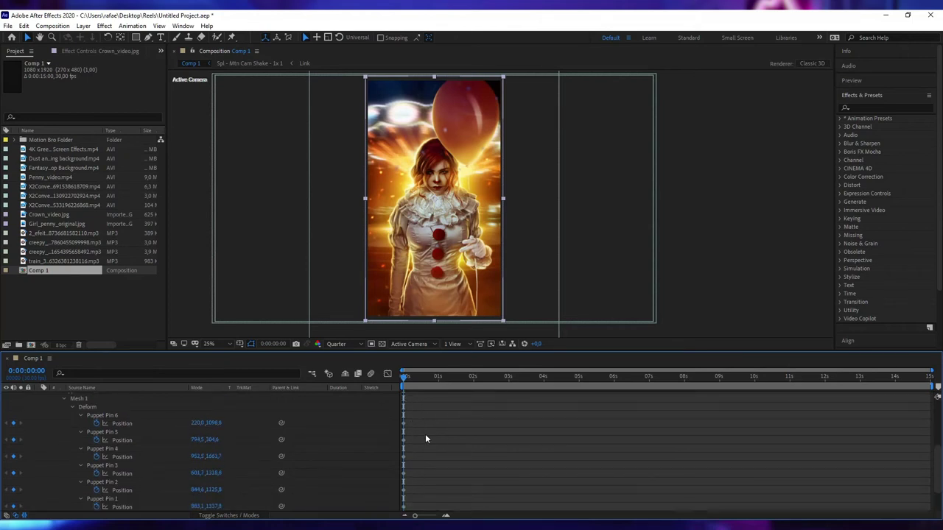
pyautogui.scroll(-1, 424, 427)
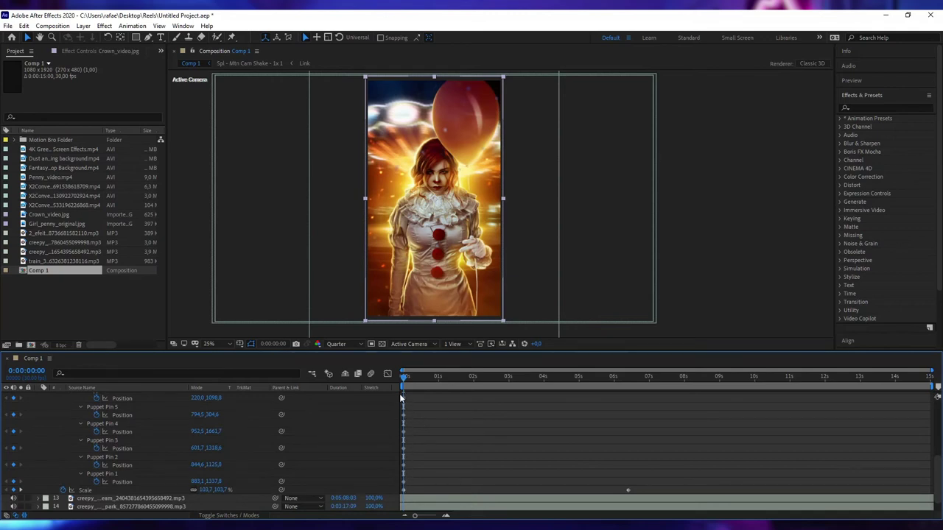
pyautogui.click(403, 399)
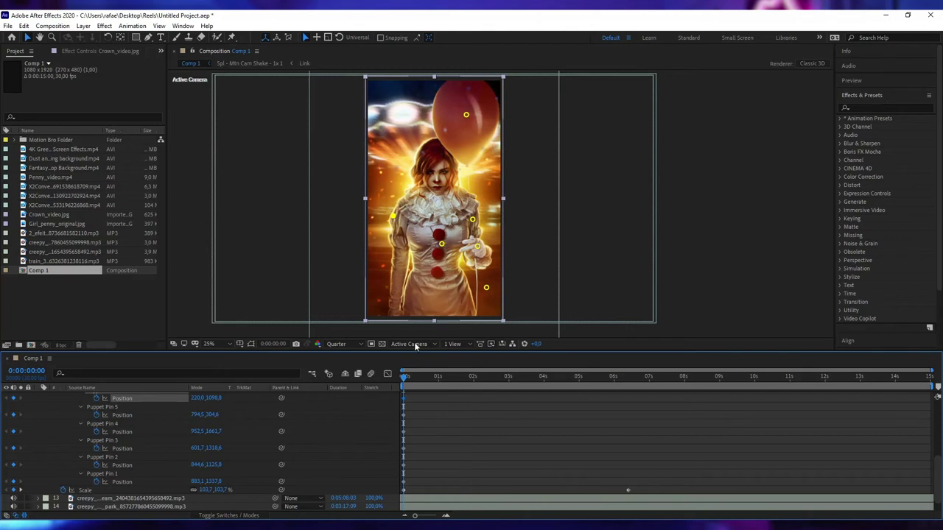
pyautogui.click(403, 482)
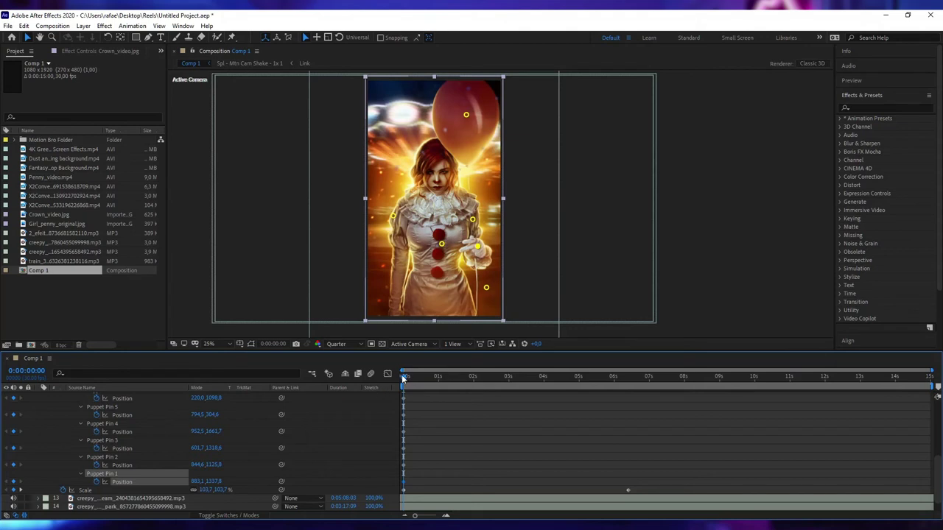
pyautogui.click(408, 377)
# Step: At 0:00:01:06, nudge the hand, chest and top balloon pins, undoing the extra balloon move
pyautogui.moveTo(409, 377); pyautogui.dragTo(445, 381)
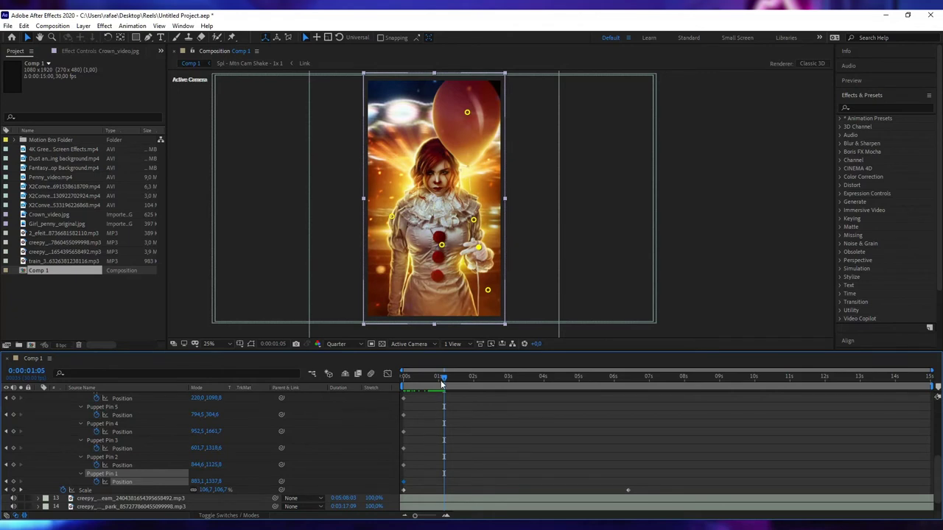
pyautogui.moveTo(443, 381); pyautogui.dragTo(445, 383)
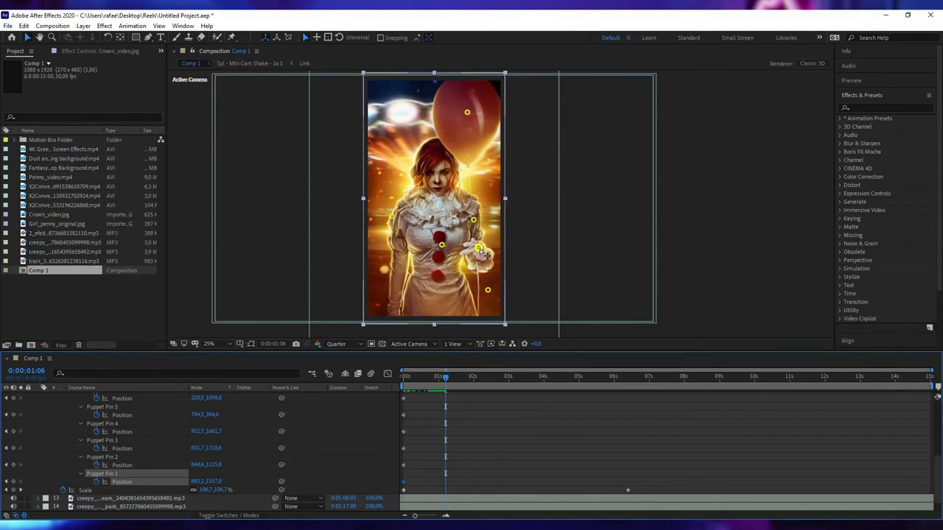
pyautogui.moveTo(478, 249); pyautogui.dragTo(478, 251)
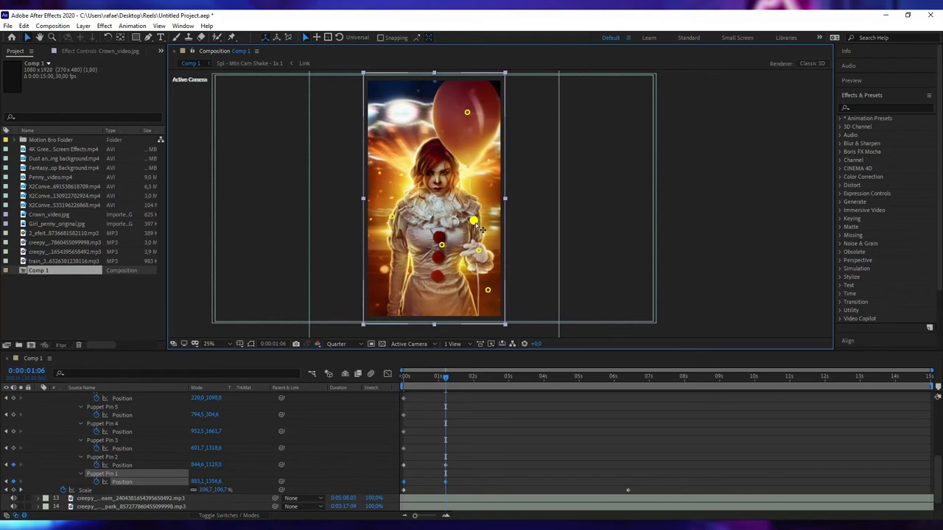
pyautogui.moveTo(474, 218); pyautogui.dragTo(473, 222)
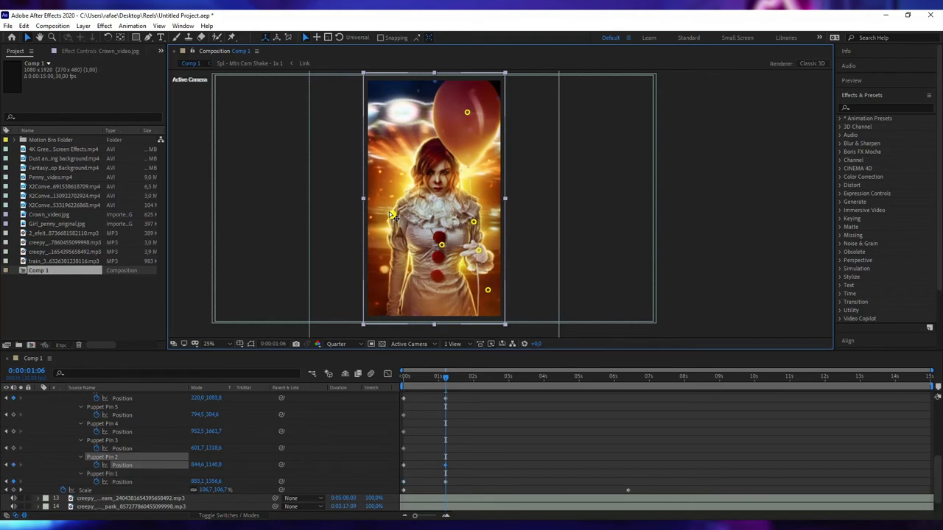
pyautogui.moveTo(467, 113); pyautogui.dragTo(469, 113)
pyautogui.click(469, 113)
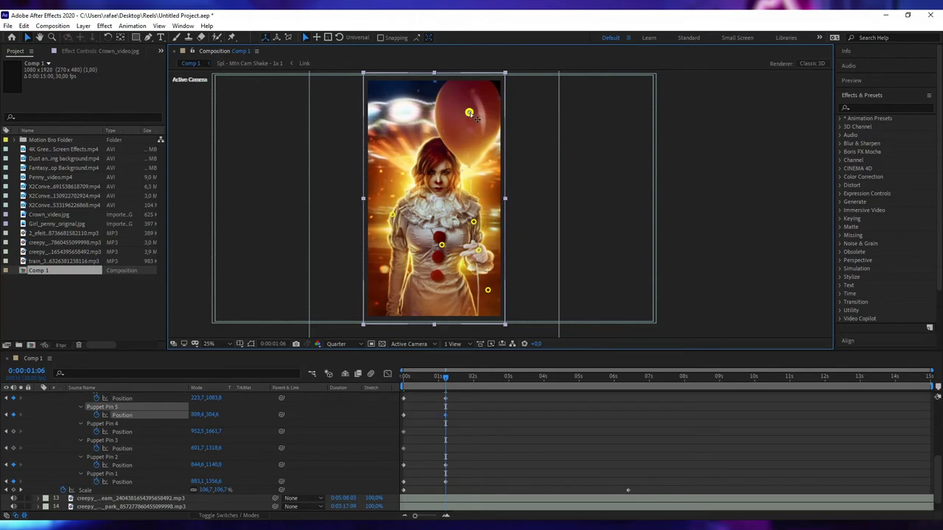
pyautogui.moveTo(469, 113); pyautogui.dragTo(467, 115)
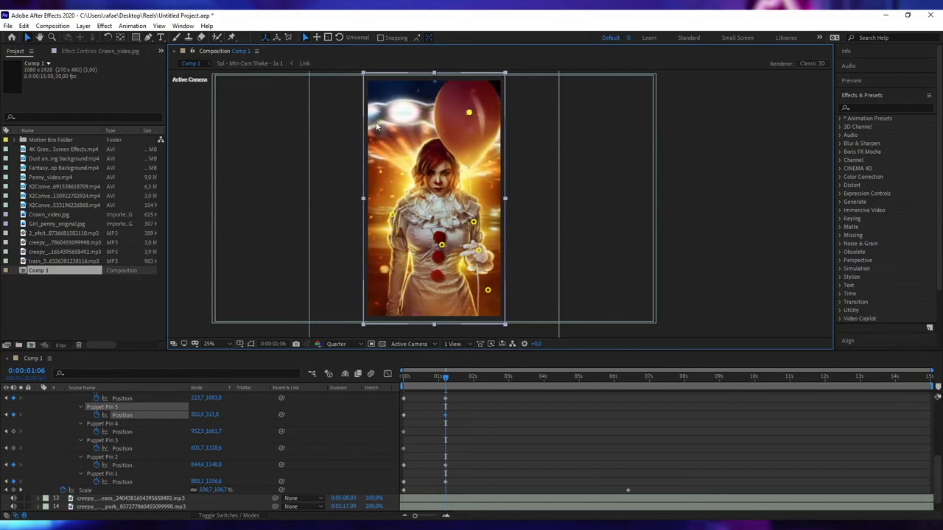
pyautogui.hotkey('ctrl', 'z')
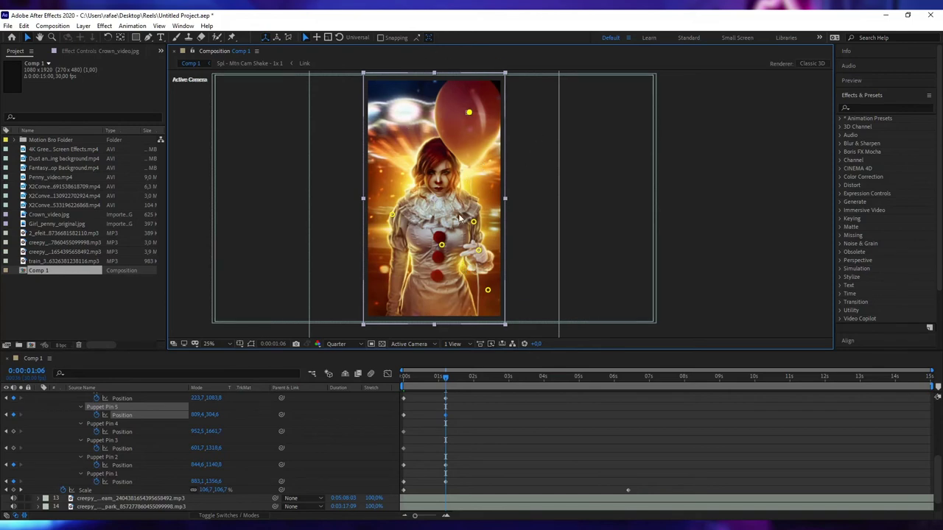
# Step: Marquee-select the pin keyframes at one second and at the start
pyautogui.click(425, 451)
pyautogui.scroll(-1, 417, 425)
pyautogui.scroll(2, 414, 453)
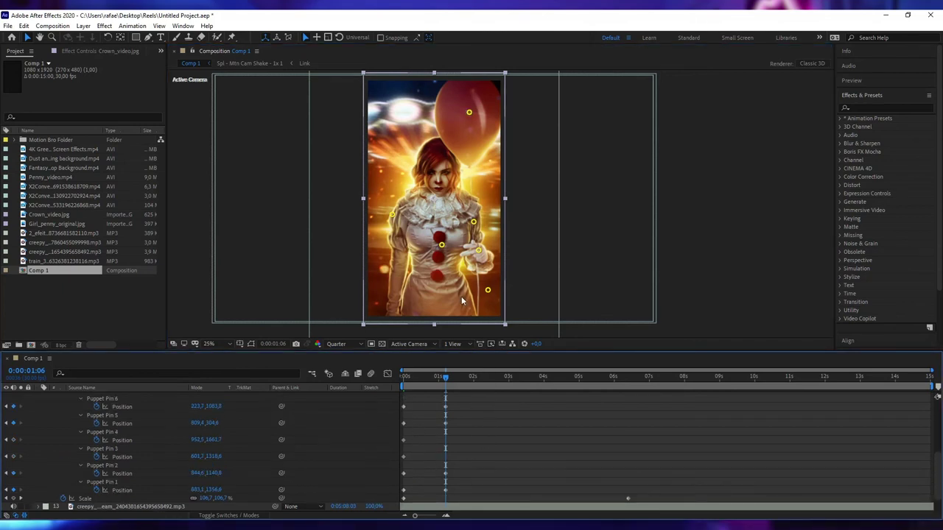
pyautogui.moveTo(430, 403); pyautogui.dragTo(463, 489)
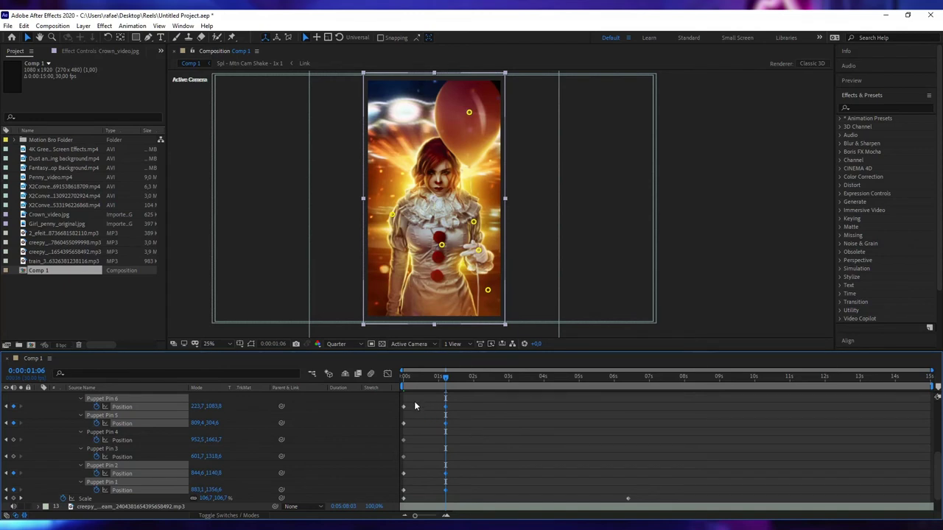
pyautogui.moveTo(414, 402); pyautogui.dragTo(396, 493)
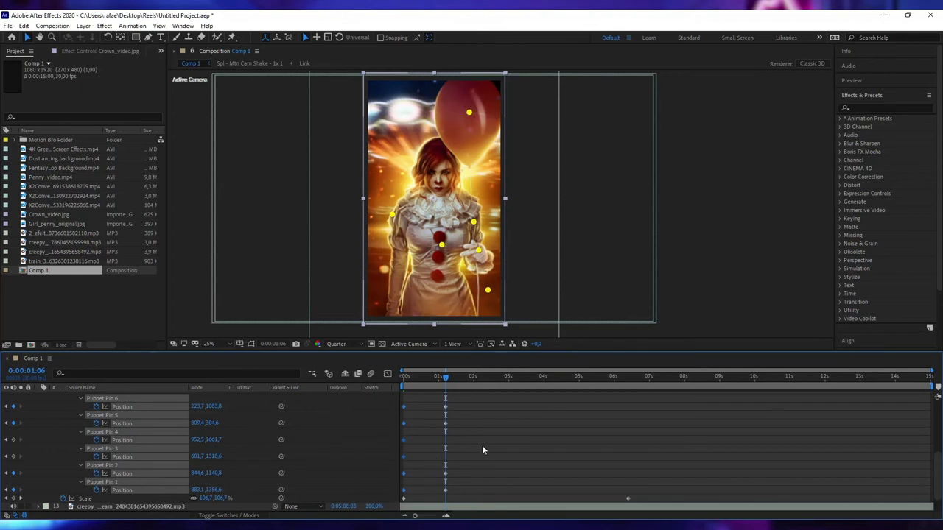
# Step: Copy the start-pose pin keyframes and paste them at 0:00:02:14
pyautogui.scroll(2, 481, 447)
pyautogui.scroll(-2, 481, 440)
pyautogui.moveTo(460, 375); pyautogui.dragTo(475, 383)
pyautogui.hotkey('ctrl', 'x')
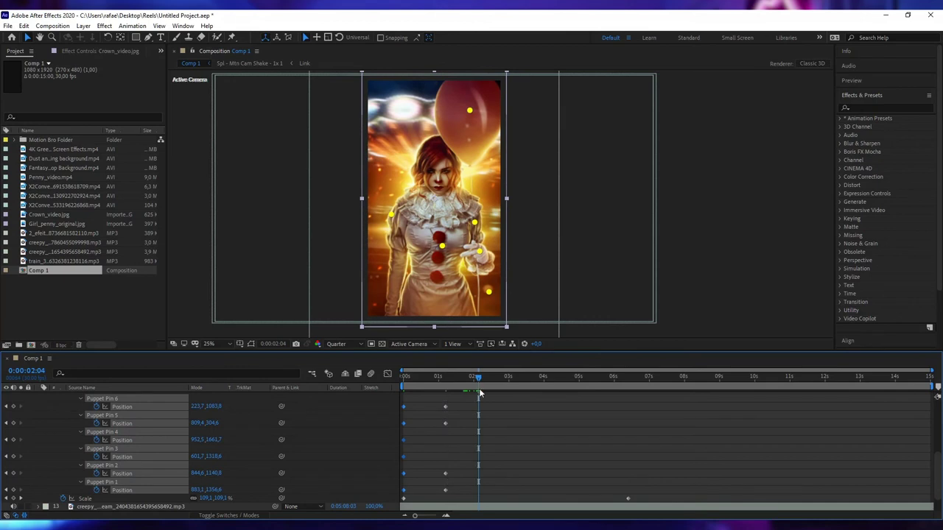
pyautogui.hotkey('ctrl', 'v')
pyautogui.click(481, 377)
pyautogui.hotkey('ctrl', 'v')
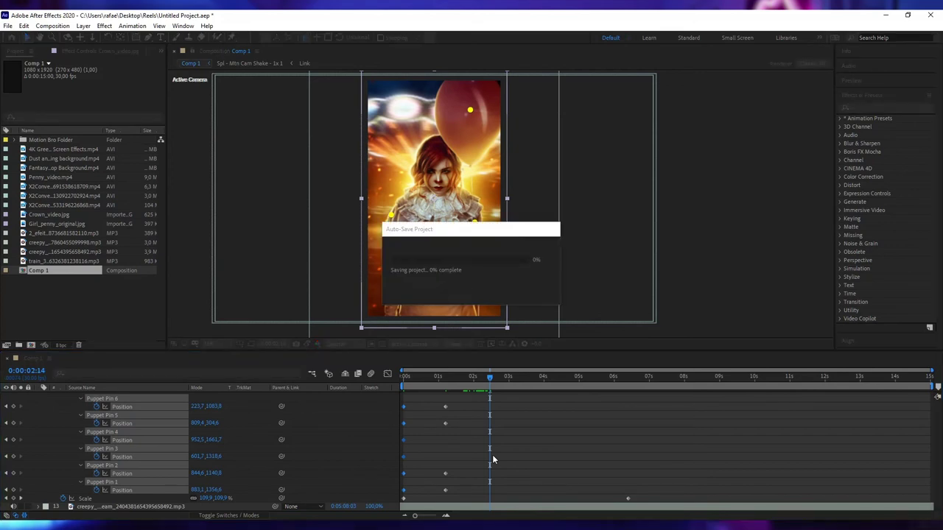
# Step: Select the one-second pin keyframes for the 0:00:04:00 mark, then return to the comp start
pyautogui.moveTo(439, 377)
pyautogui.mouseDown()
pyautogui.moveTo(404, 376)
pyautogui.moveTo(394, 490)
pyautogui.mouseUp()
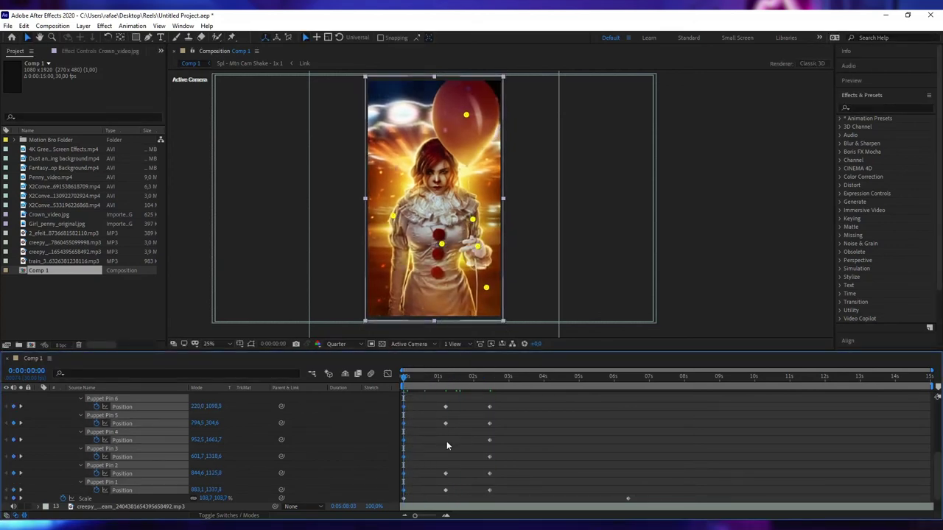
pyautogui.click(493, 379)
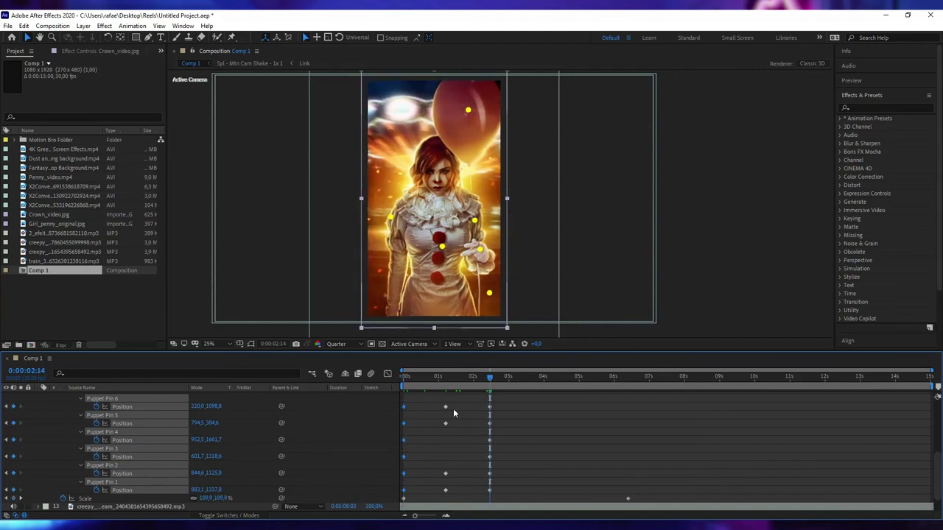
pyautogui.moveTo(459, 400); pyautogui.dragTo(429, 491)
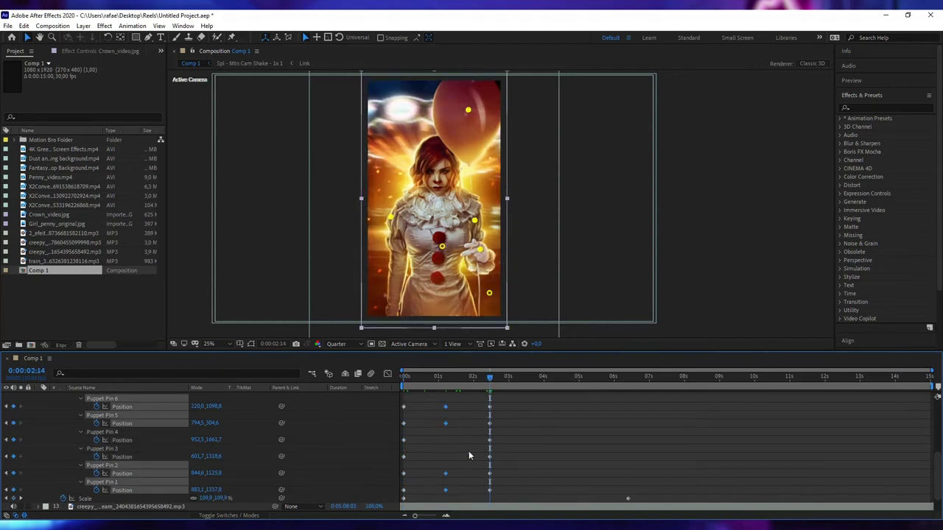
pyautogui.click(544, 384)
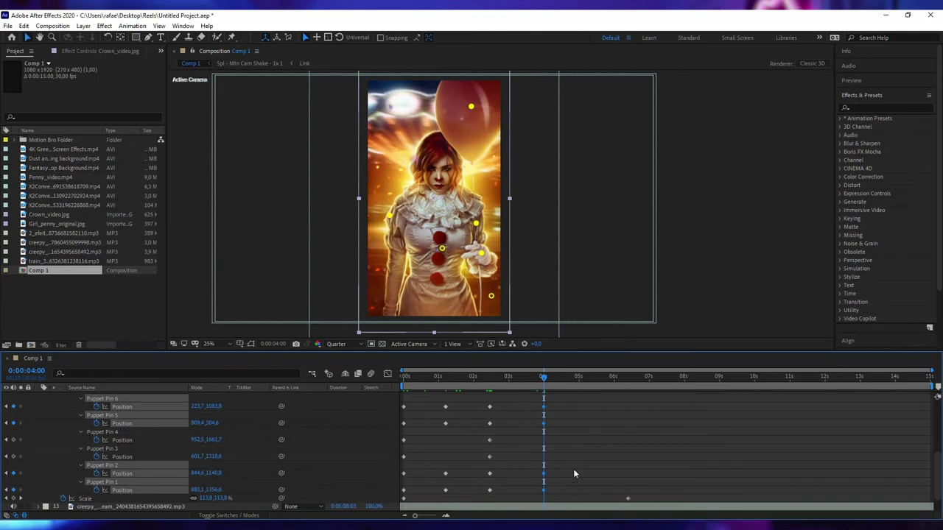
pyautogui.moveTo(478, 376); pyautogui.dragTo(357, 383)
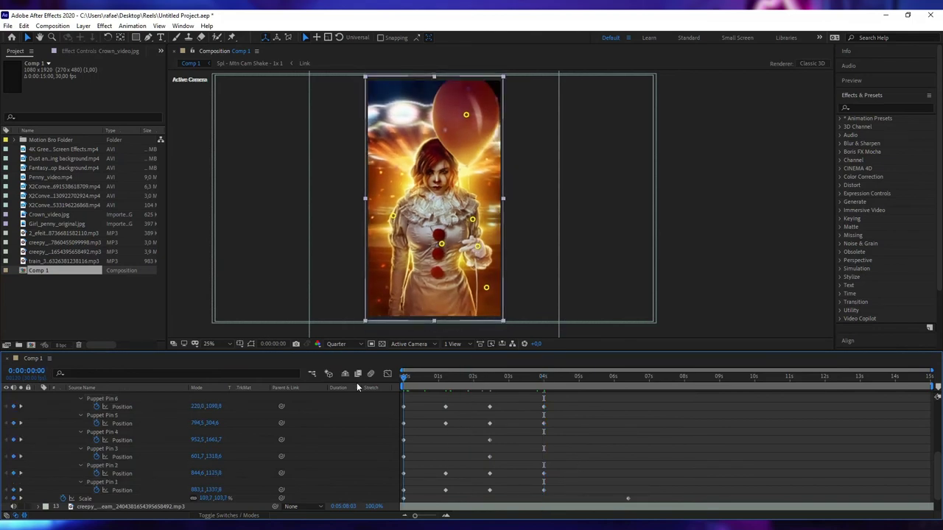
pyautogui.click(616, 428)
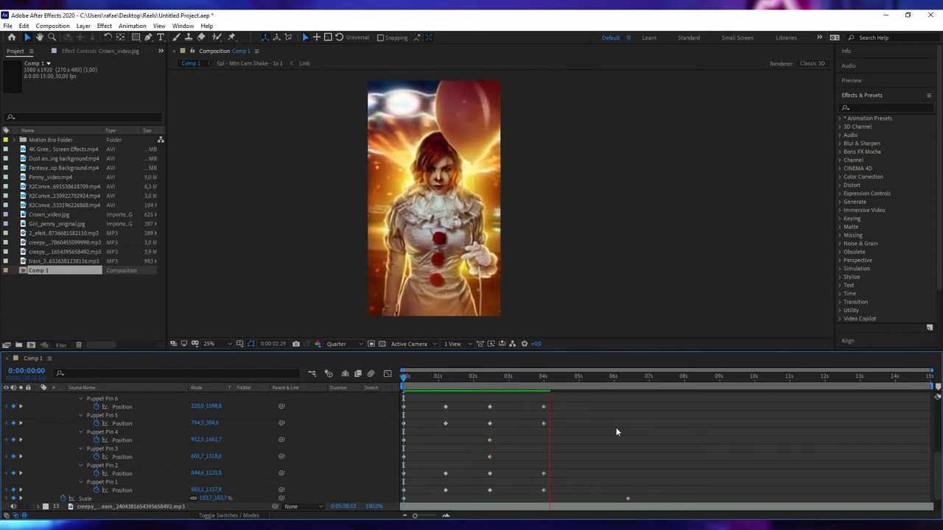
pyautogui.moveTo(551, 387); pyautogui.dragTo(544, 387)
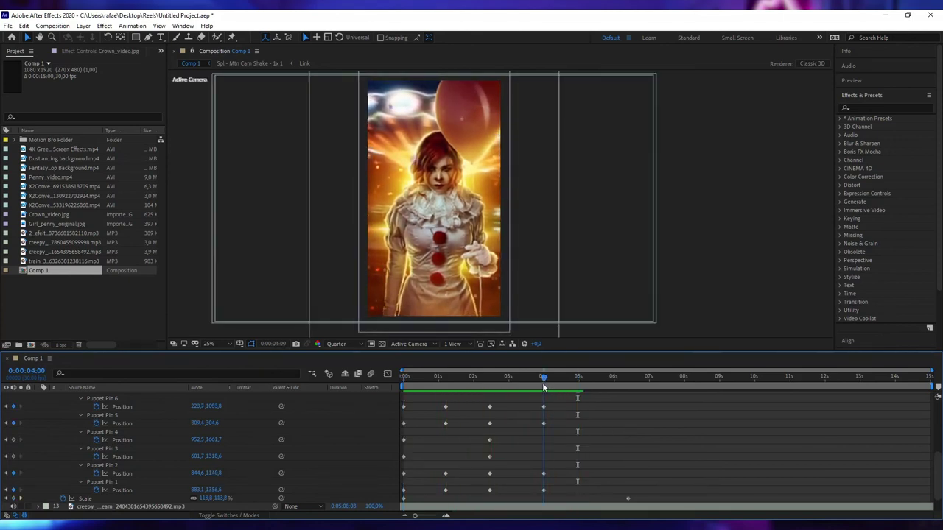
pyautogui.press('Home')
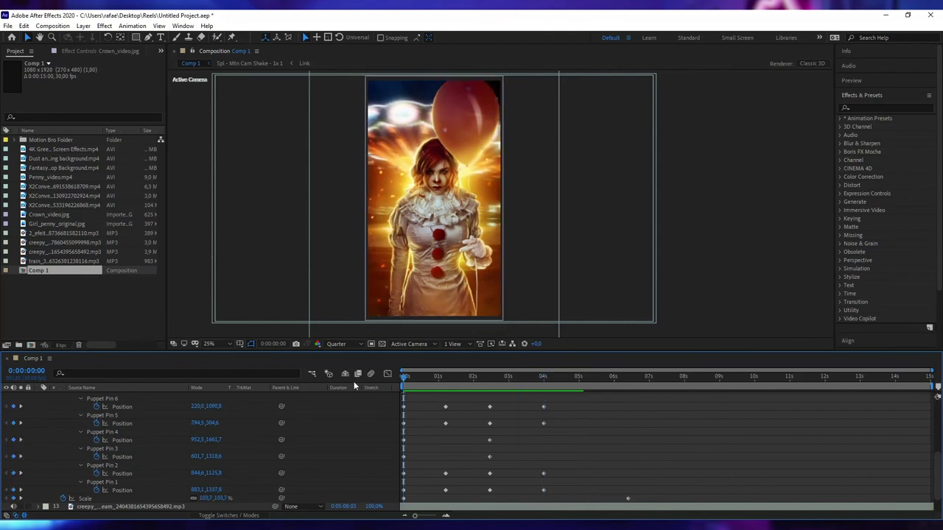
pyautogui.scroll(3, 487, 409)
pyautogui.click(483, 407)
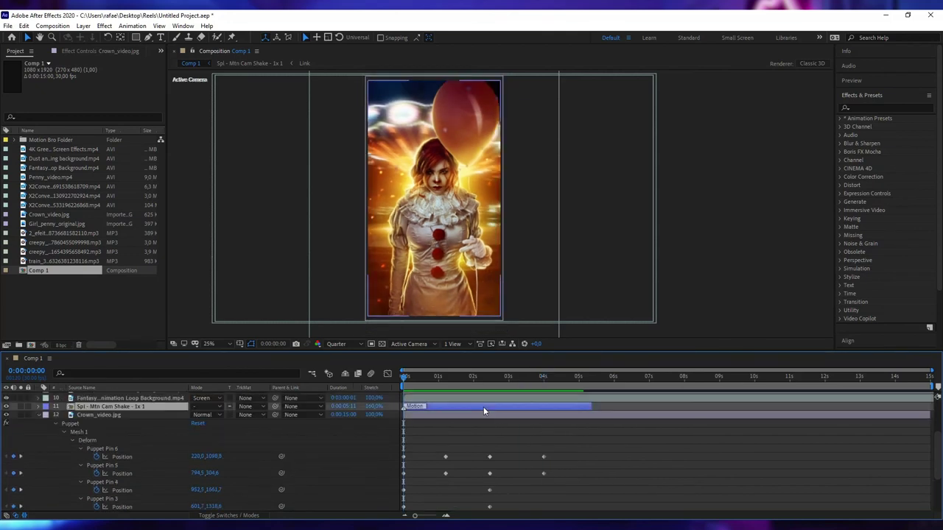
pyautogui.scroll(-2, 589, 441)
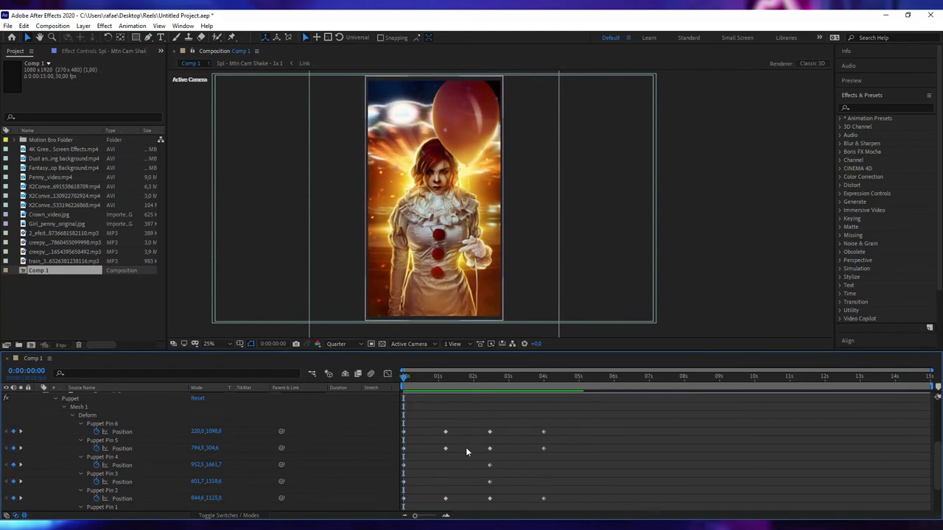
pyautogui.click(605, 453)
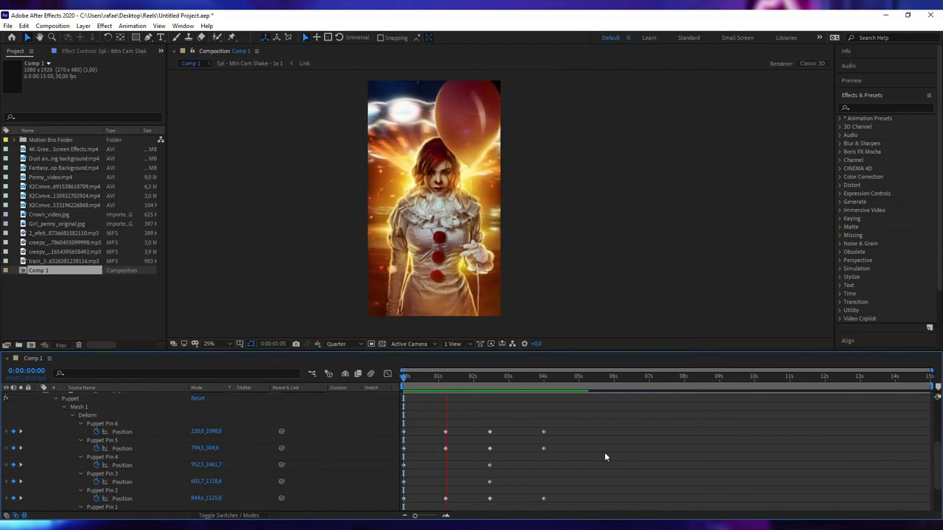